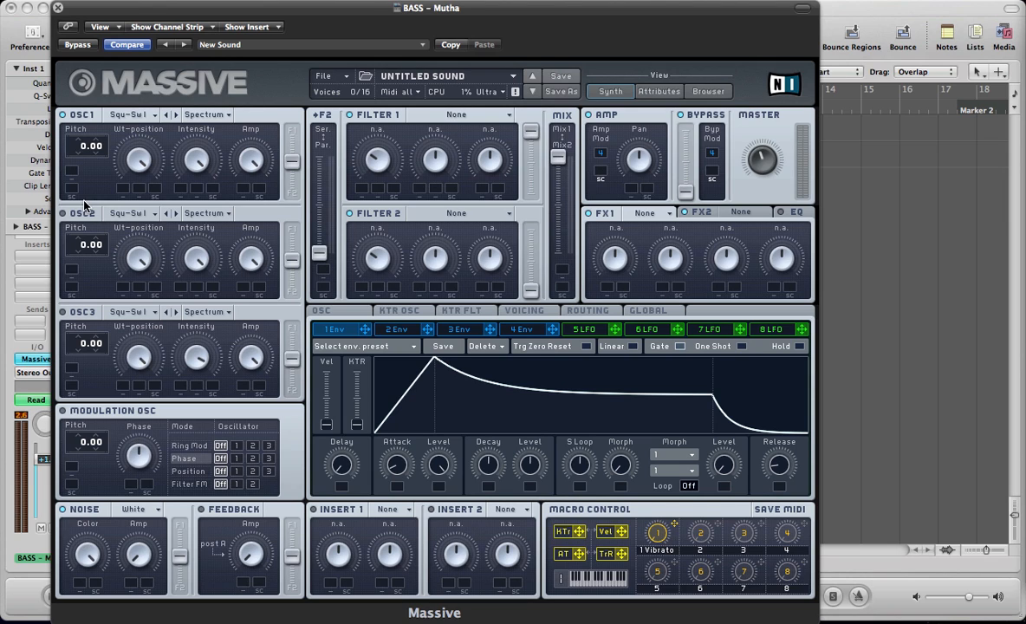
- Set up oscillator 1 with the Duckorgan wavetable in Bend+ mode, pitched to -12.00 and routed fully to Filter 1
click(124, 118)
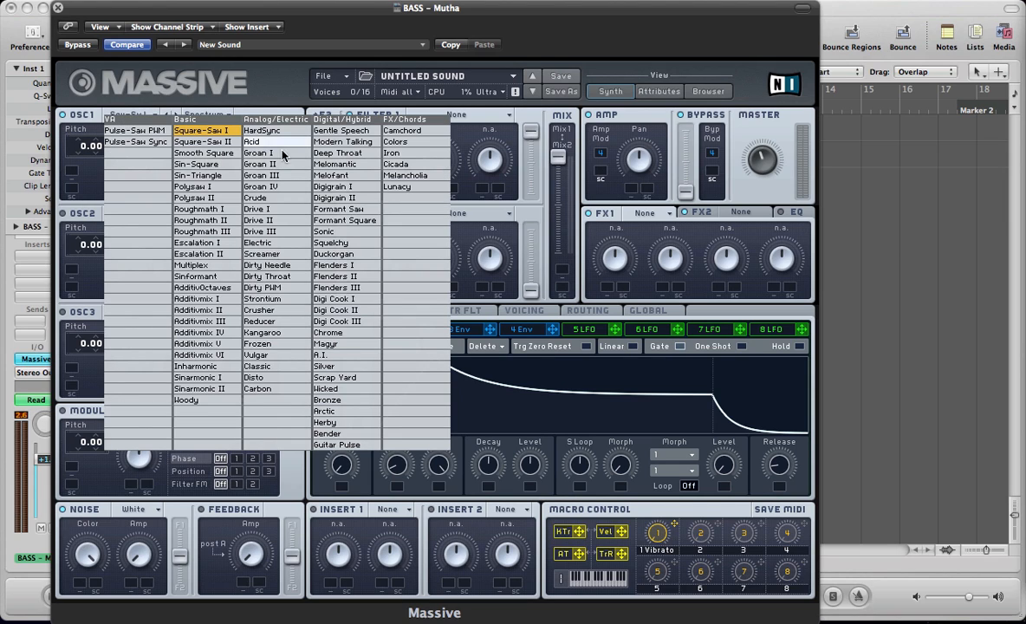
click(334, 254)
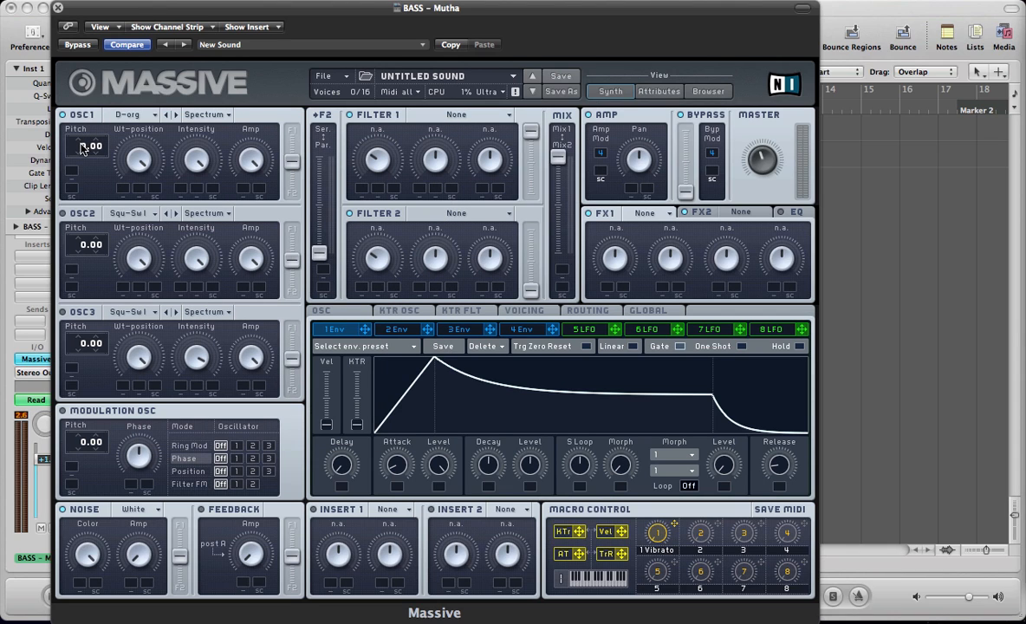
drag(82, 149, 84, 153)
drag(291, 160, 287, 110)
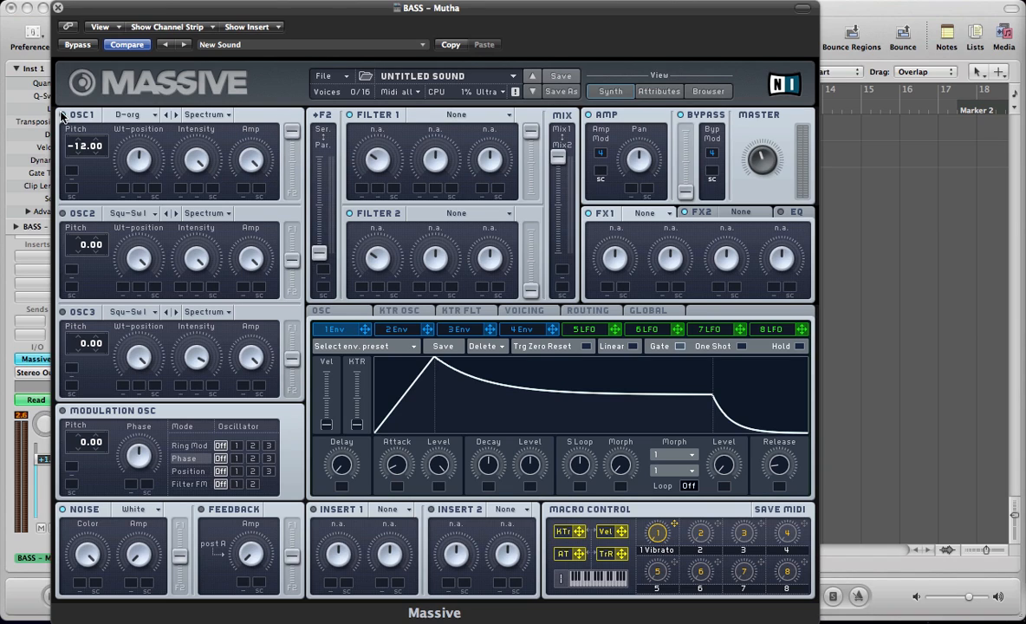
click(203, 114)
click(212, 128)
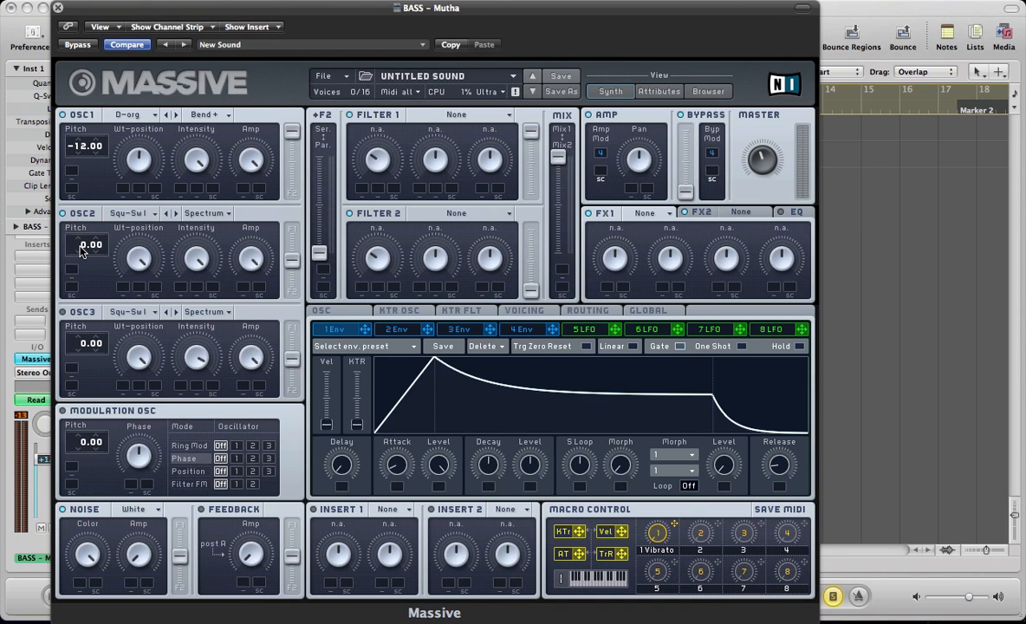
- Set oscillator 2's pitch to -24.00 and give it the Roughmath II wavetable in Bend+ mode
drag(83, 250, 79, 259)
click(117, 217)
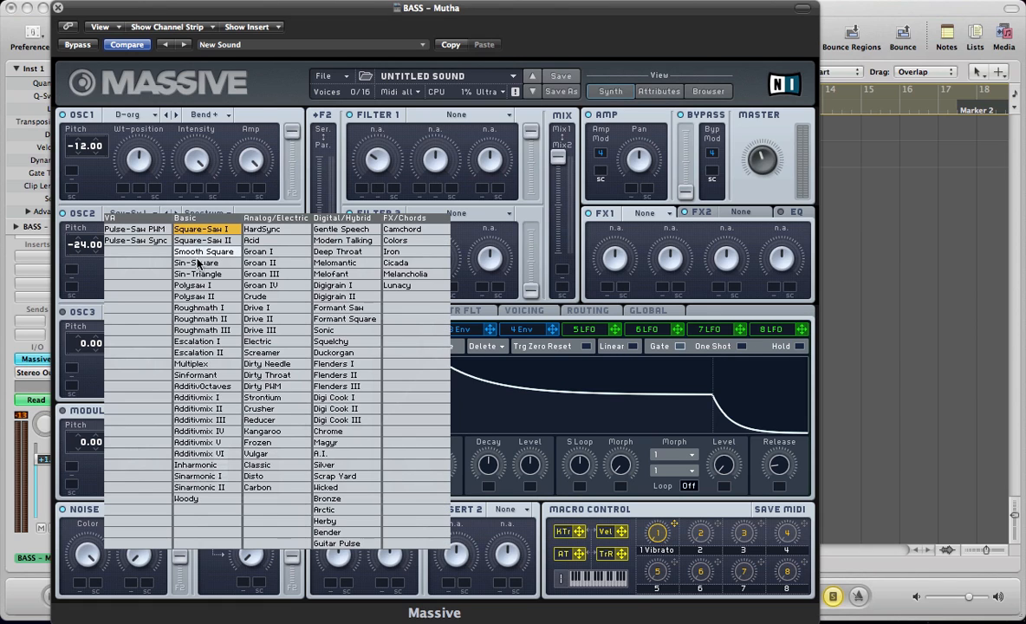
click(206, 323)
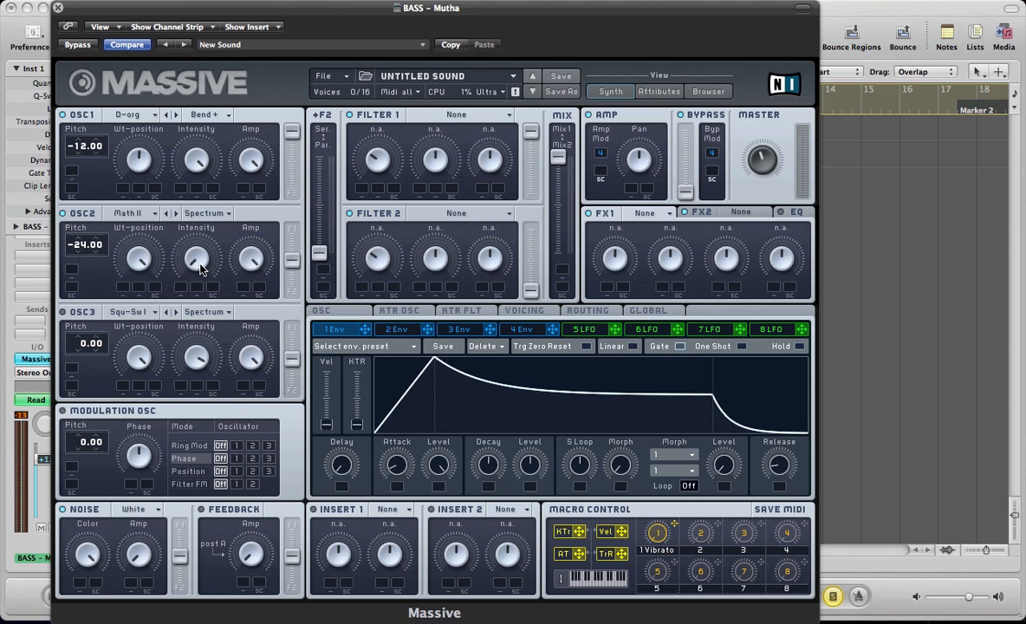
click(204, 213)
click(201, 226)
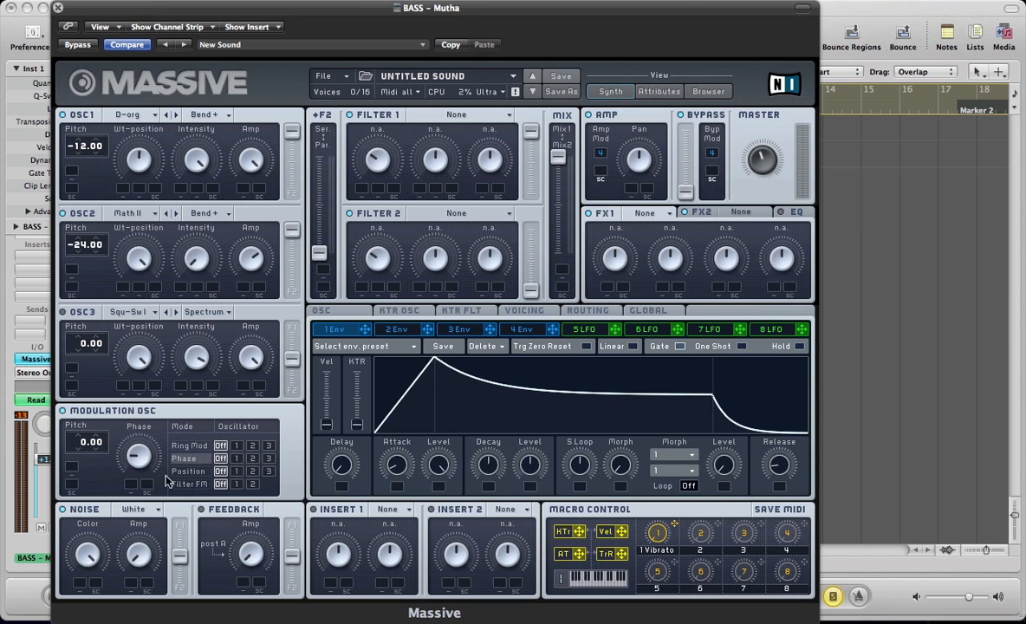
- Apply the modulation oscillator's phase modulation to oscillator 1 and open the voicing settings
click(236, 459)
click(526, 310)
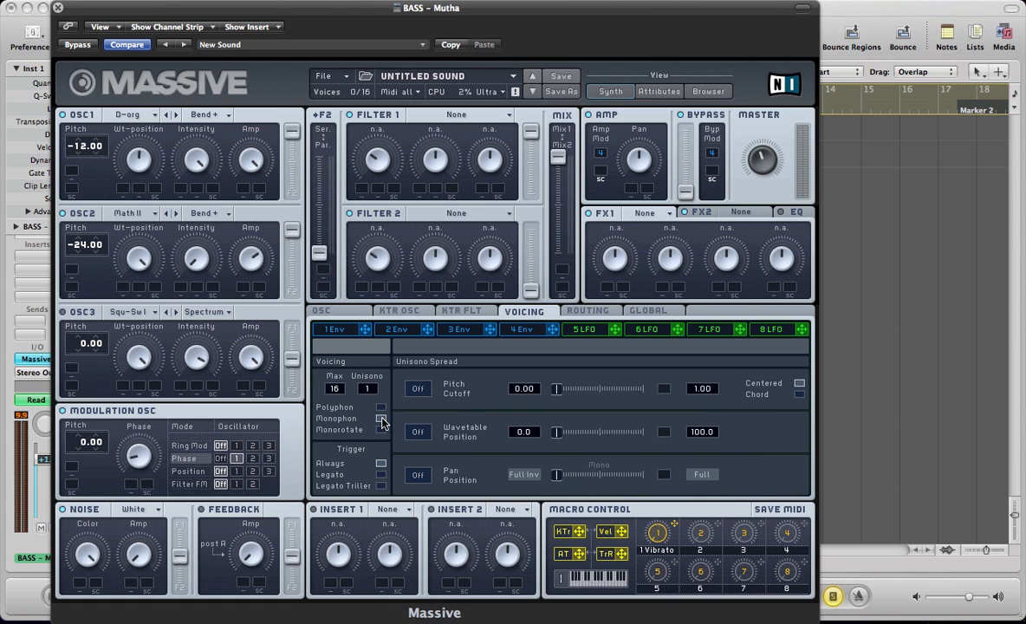
- Make the oscillator phases restart via gate, keeping their start positions at 0
click(336, 314)
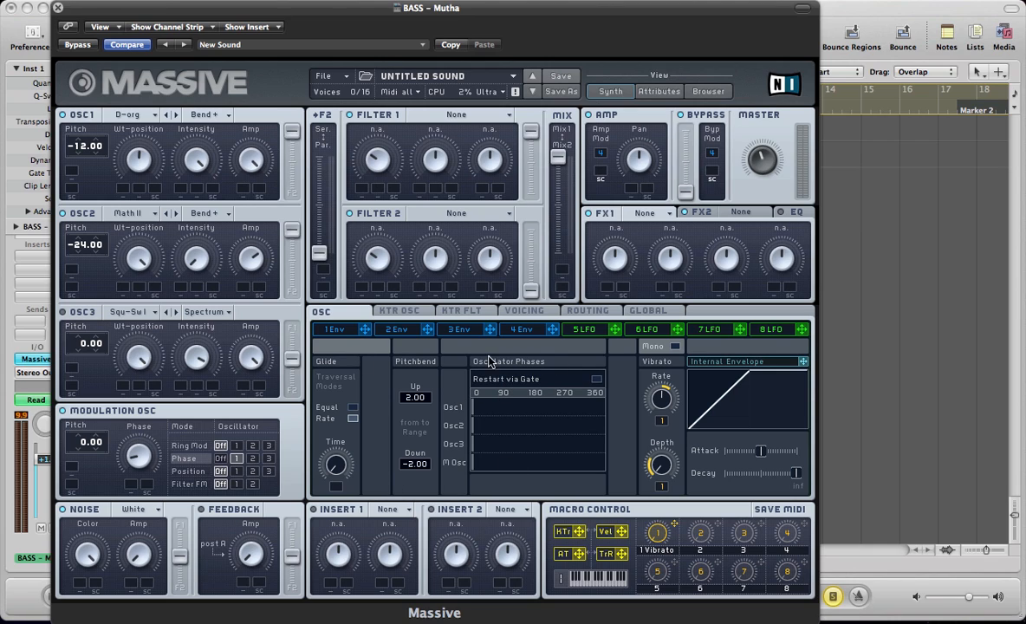
click(597, 379)
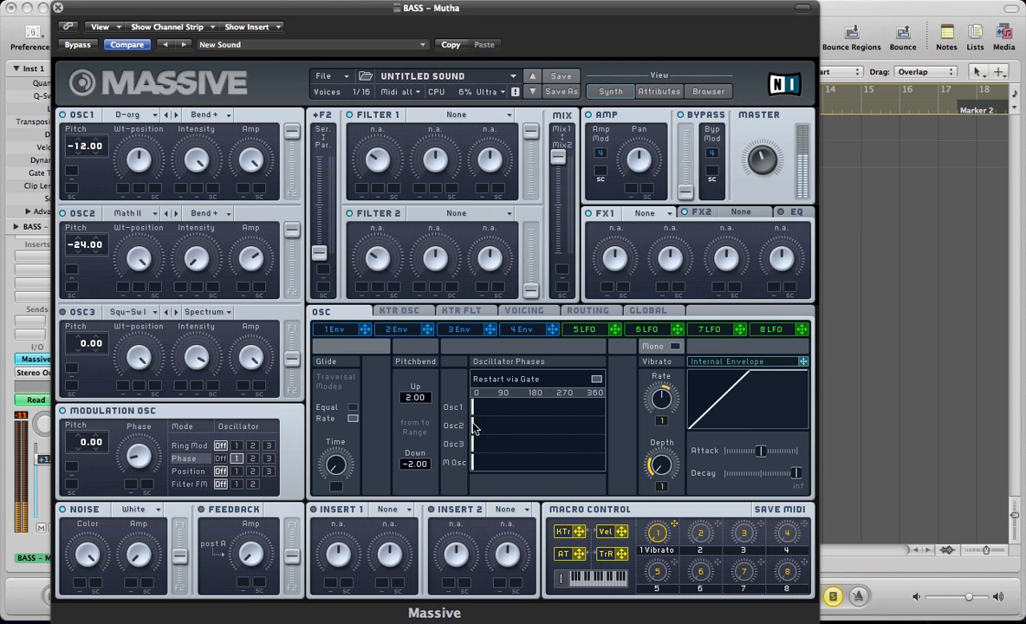
mouse_move(476, 431)
mouse_down()
mouse_move(547, 428)
mouse_move(496, 430)
mouse_move(566, 410)
mouse_move(532, 408)
mouse_move(587, 417)
mouse_move(475, 412)
mouse_up()
drag(482, 426, 478, 428)
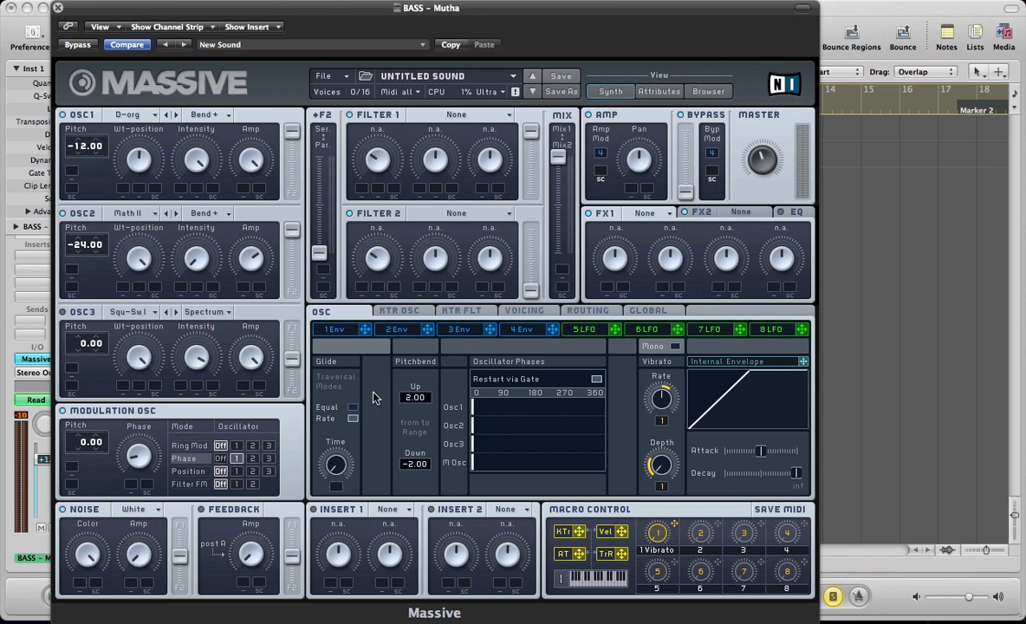
- Shorten envelope 4's attack to a very fast rise
click(510, 336)
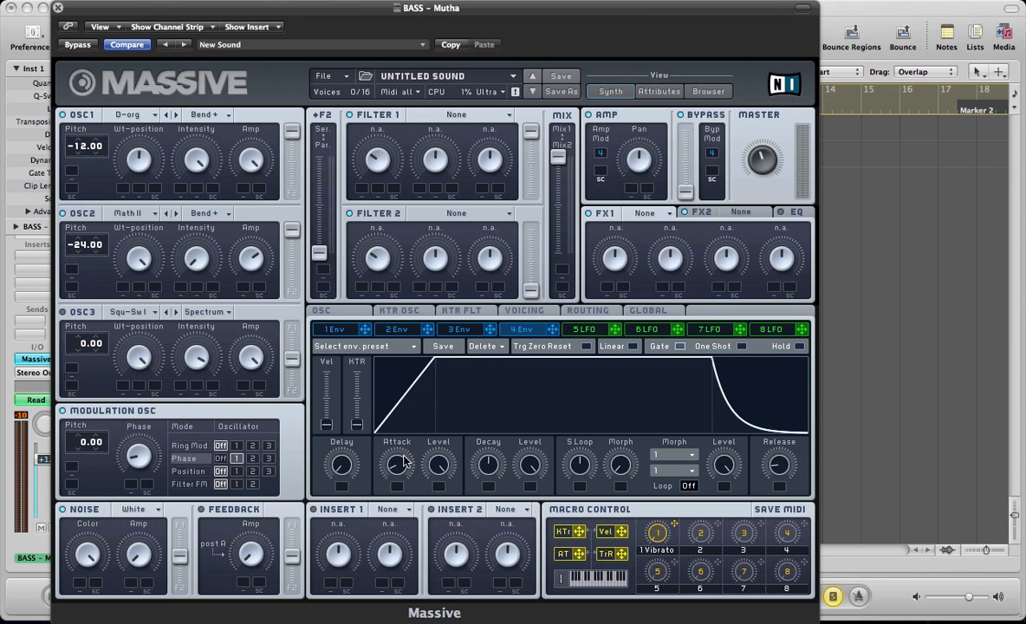
drag(396, 465, 405, 496)
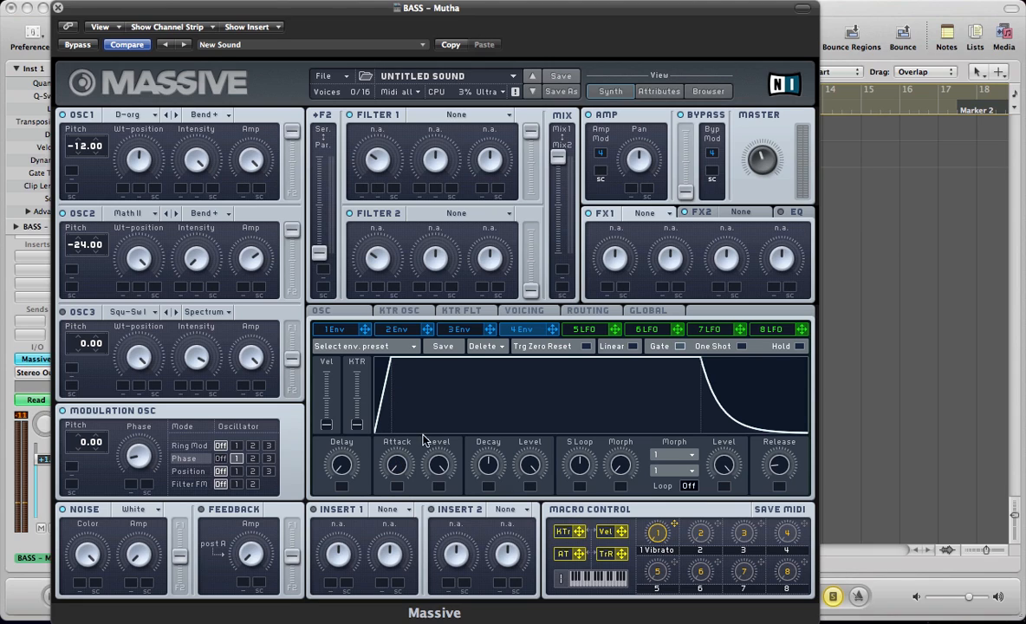
- Assign envelope 1 to modulate oscillator 2's intensity and slightly adjust that oscillator's amp level
click(325, 337)
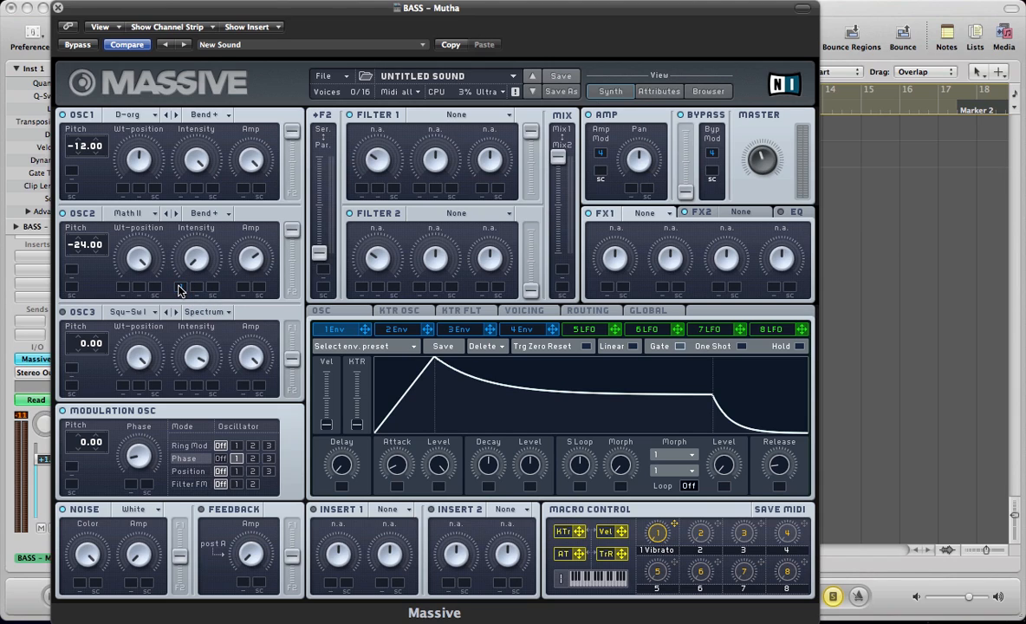
mouse_move(179, 286)
mouse_down()
mouse_move(149, 200)
mouse_move(169, 281)
mouse_up()
right_click(185, 289)
click(196, 299)
drag(252, 260, 252, 272)
drag(366, 336, 168, 228)
- Lengthen envelope 1's attack to a slow rise and raise its decay level to maximum
drag(380, 432, 401, 410)
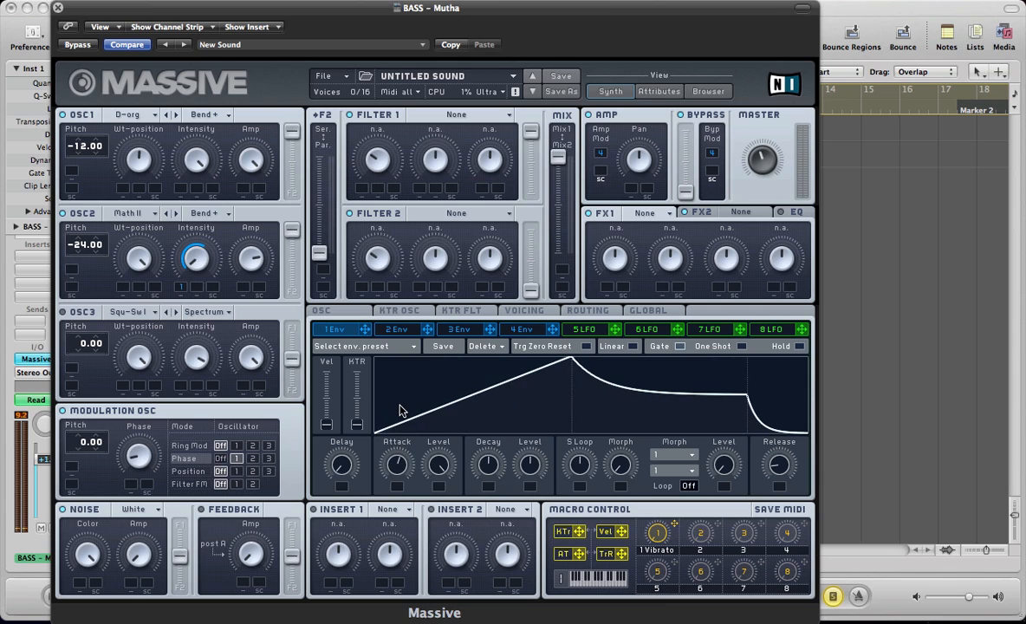
drag(530, 465, 530, 442)
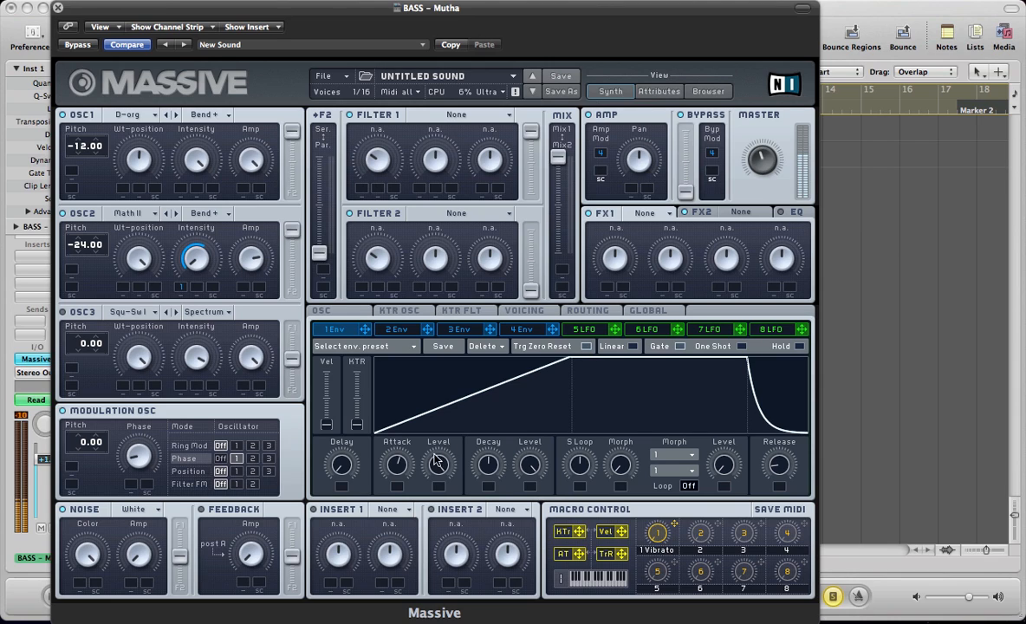
drag(400, 465, 400, 453)
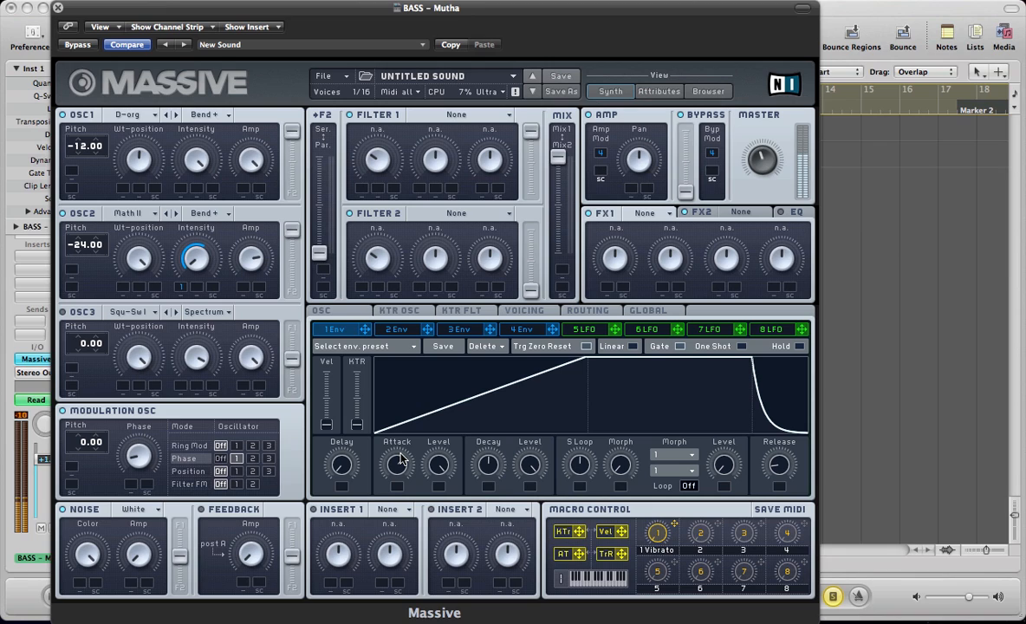
drag(400, 465, 394, 489)
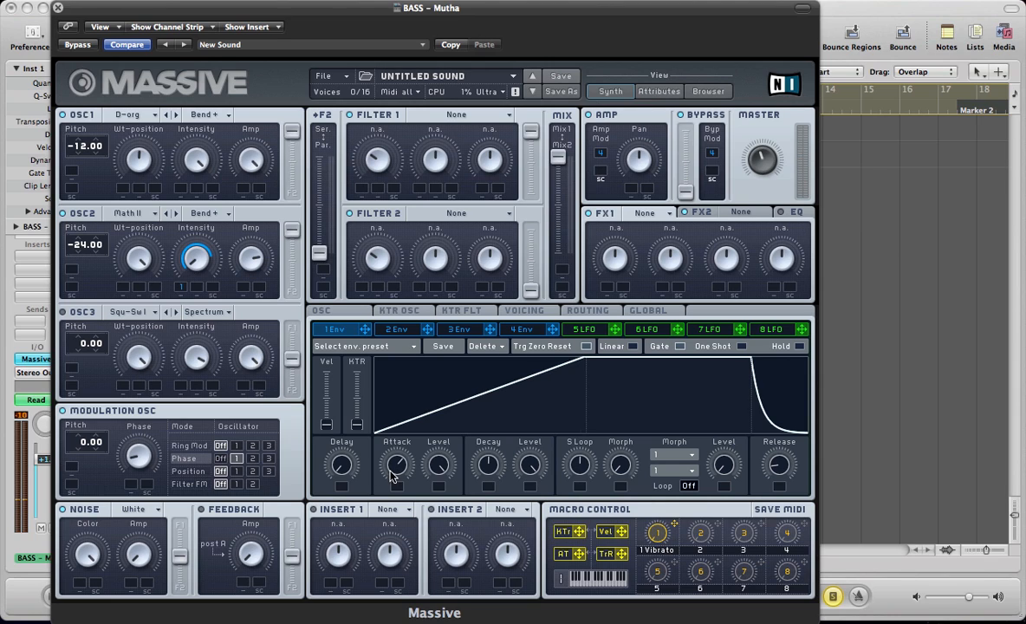
drag(390, 471, 390, 473)
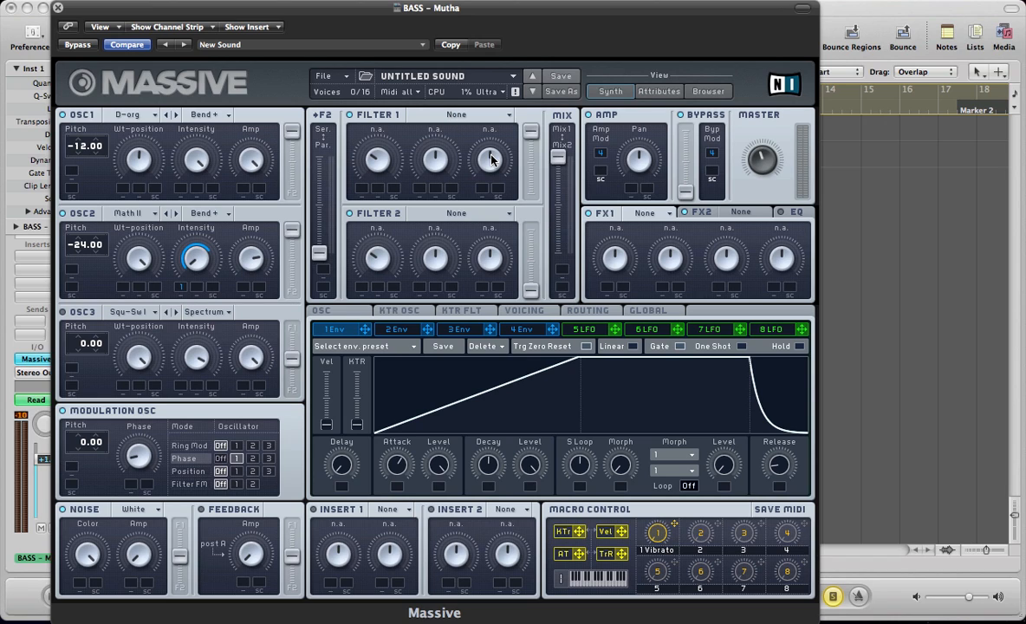
- Set Filter 1 to Bandpass and lower its cutoff
click(454, 120)
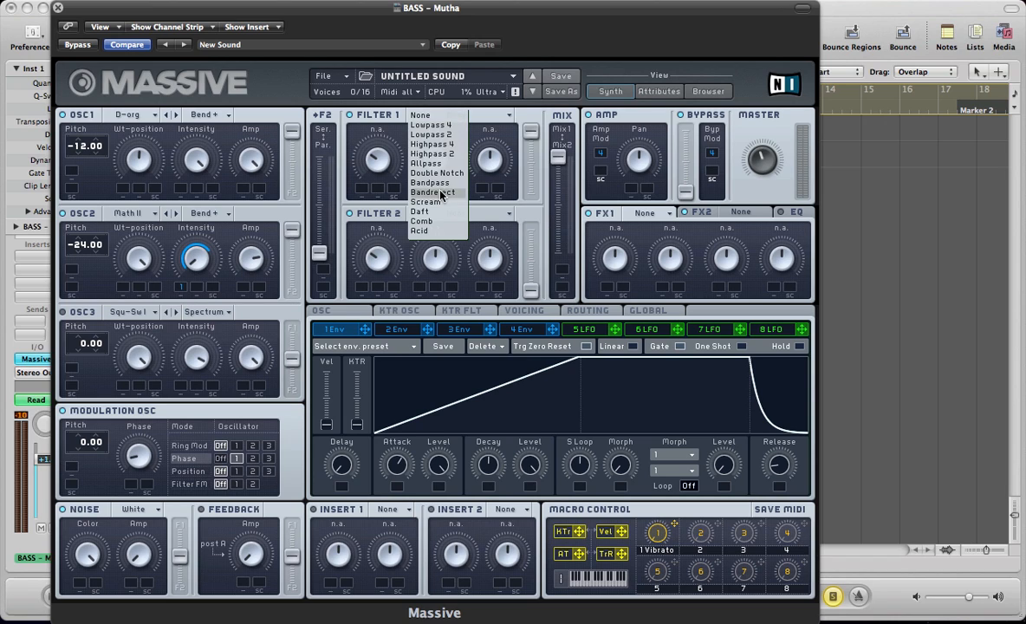
click(420, 170)
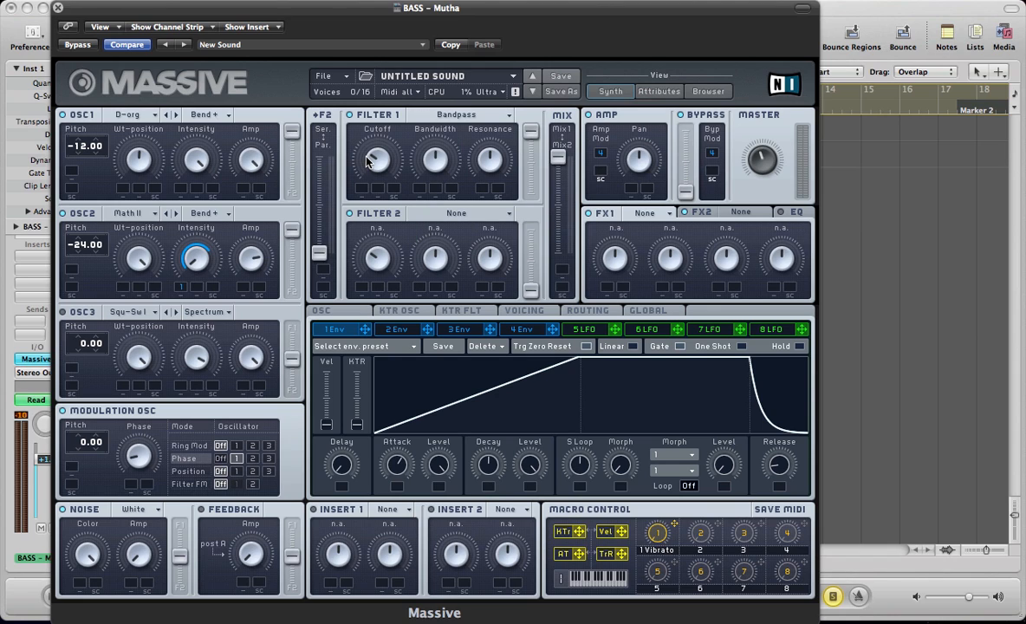
drag(368, 161, 363, 185)
- Change modulator 5 to a Performer, assign it to Filter 1's cutoff, and sync it at a 1/8 ratio
click(579, 327)
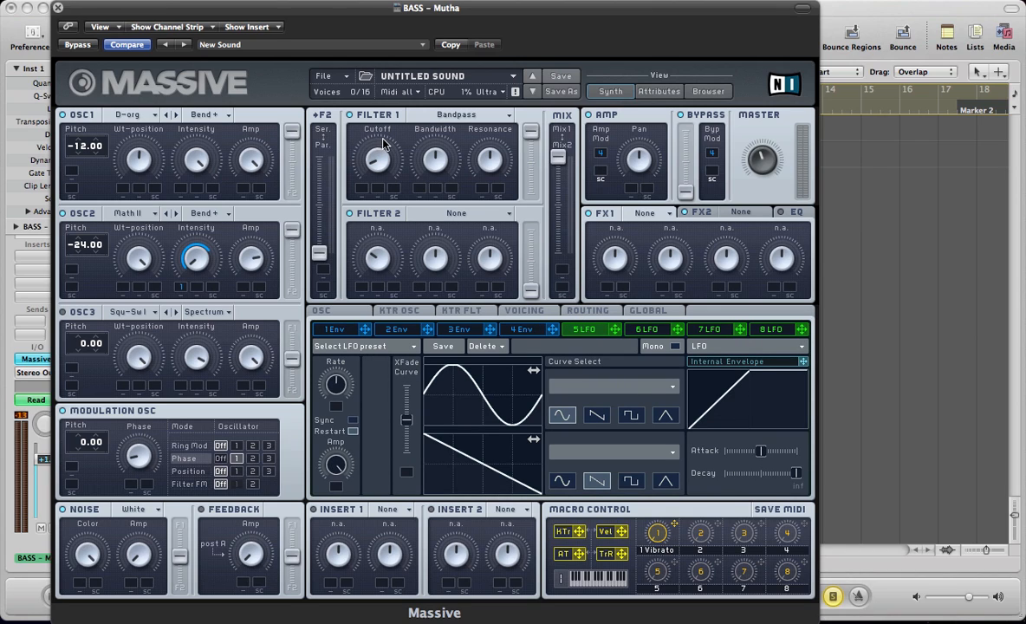
click(716, 354)
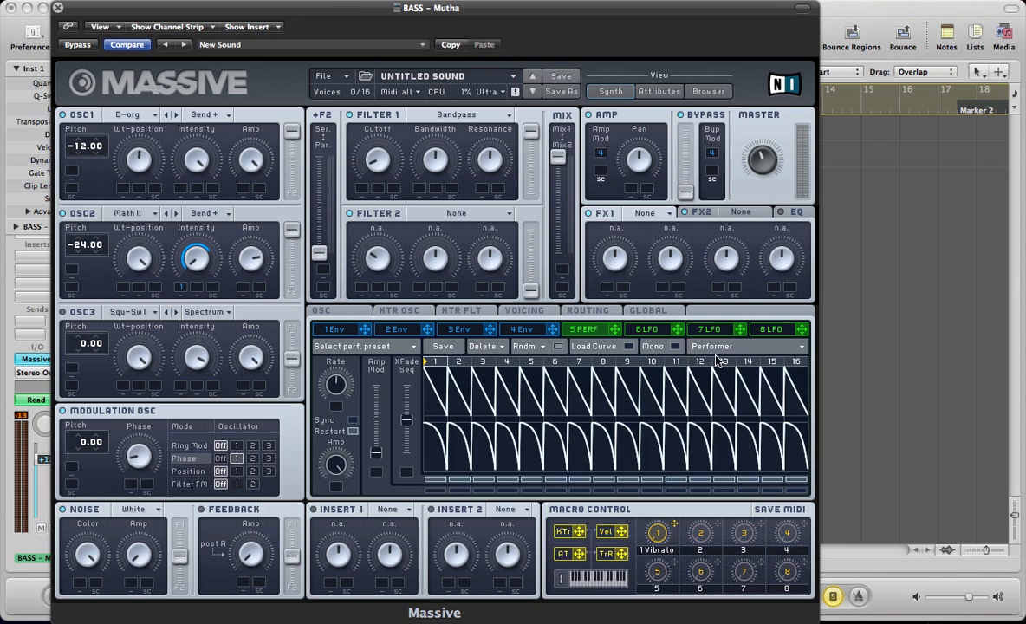
drag(614, 329, 350, 119)
click(353, 421)
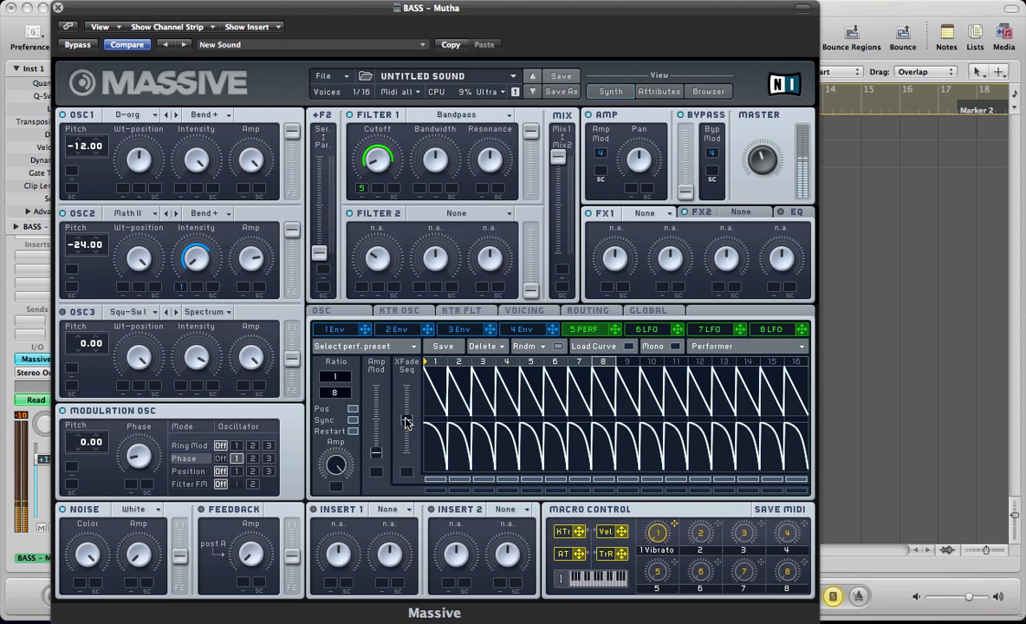
- Crossfade performer 5 fully to its upper sequence and load multi-peak decay curves into steps 1 and 2
drag(407, 422, 407, 368)
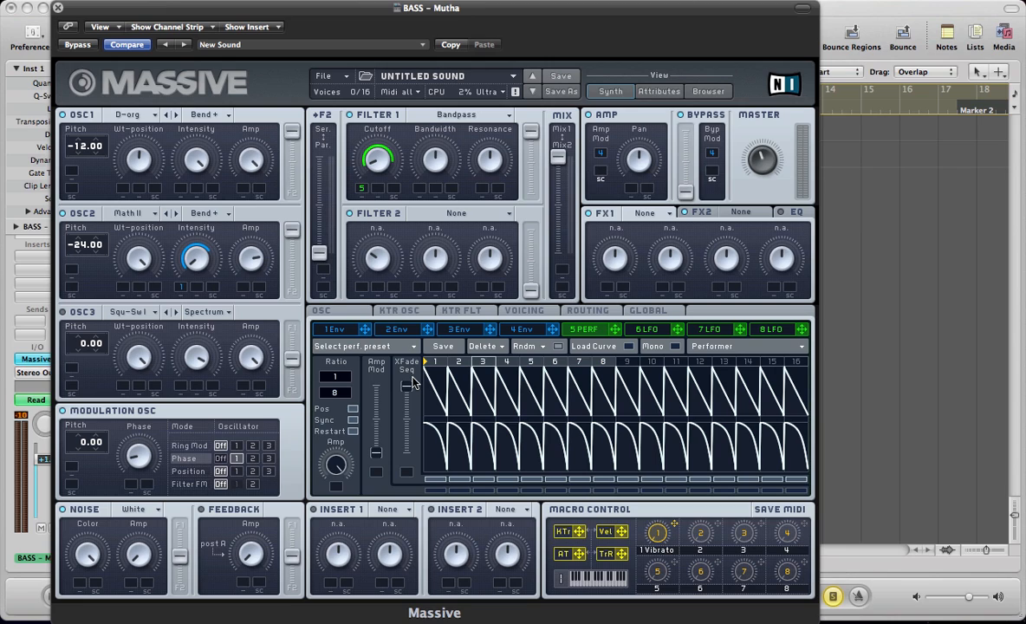
click(629, 348)
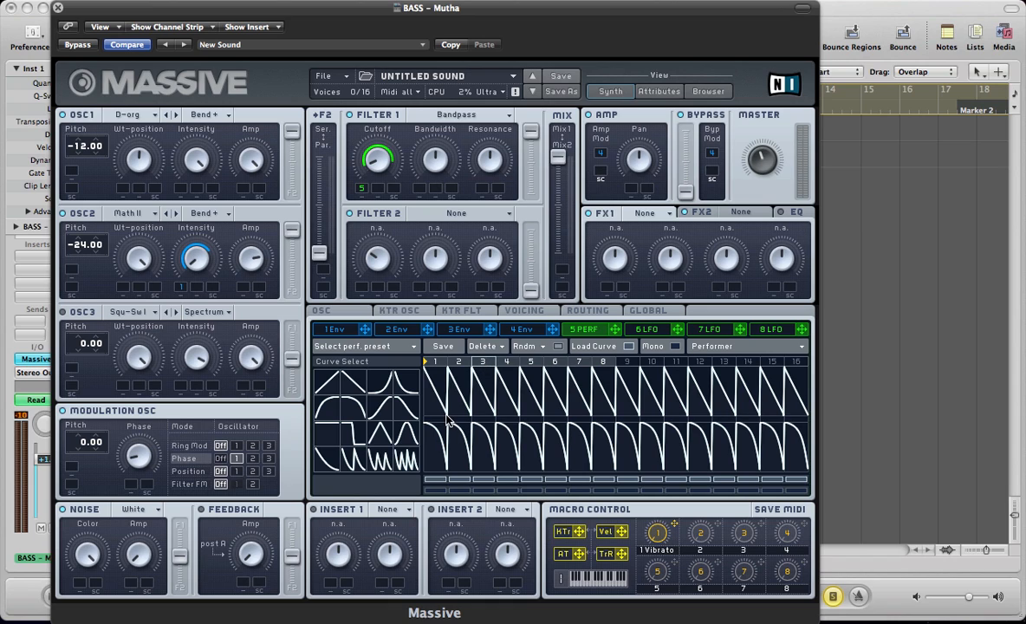
click(381, 458)
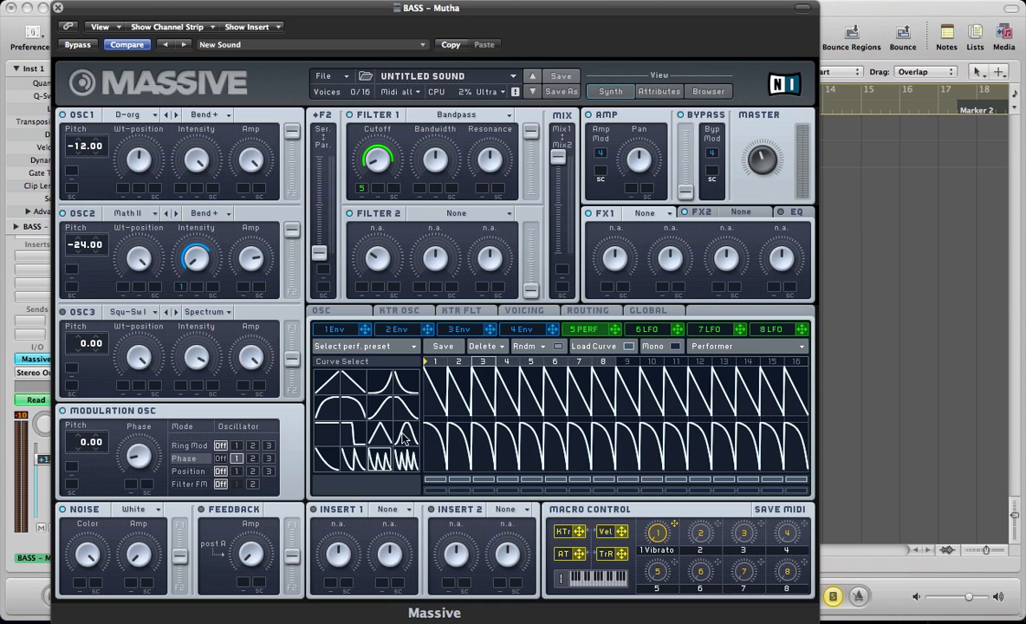
click(436, 404)
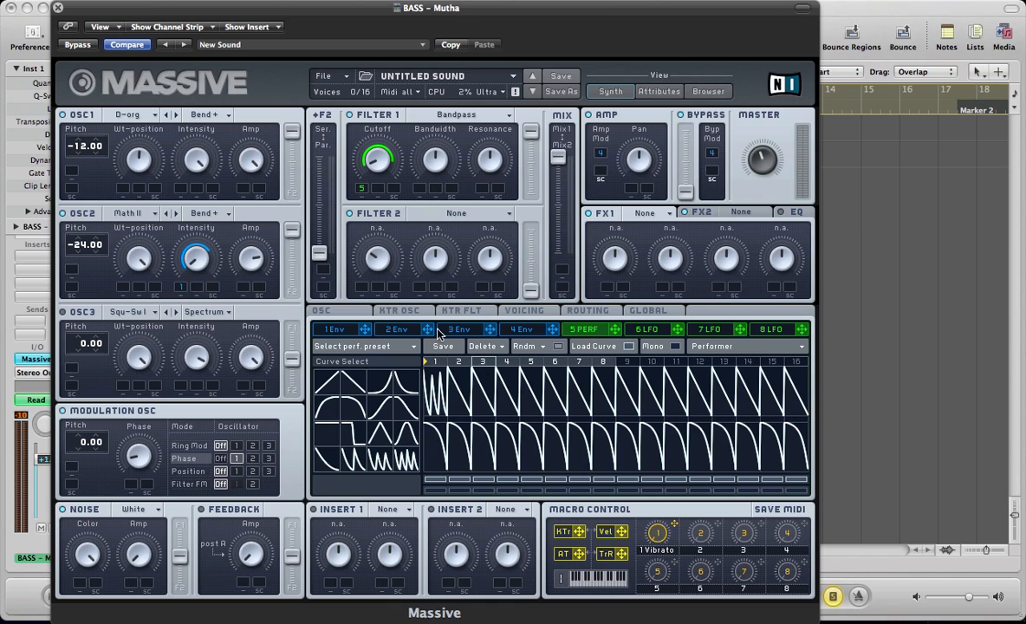
click(353, 458)
click(444, 407)
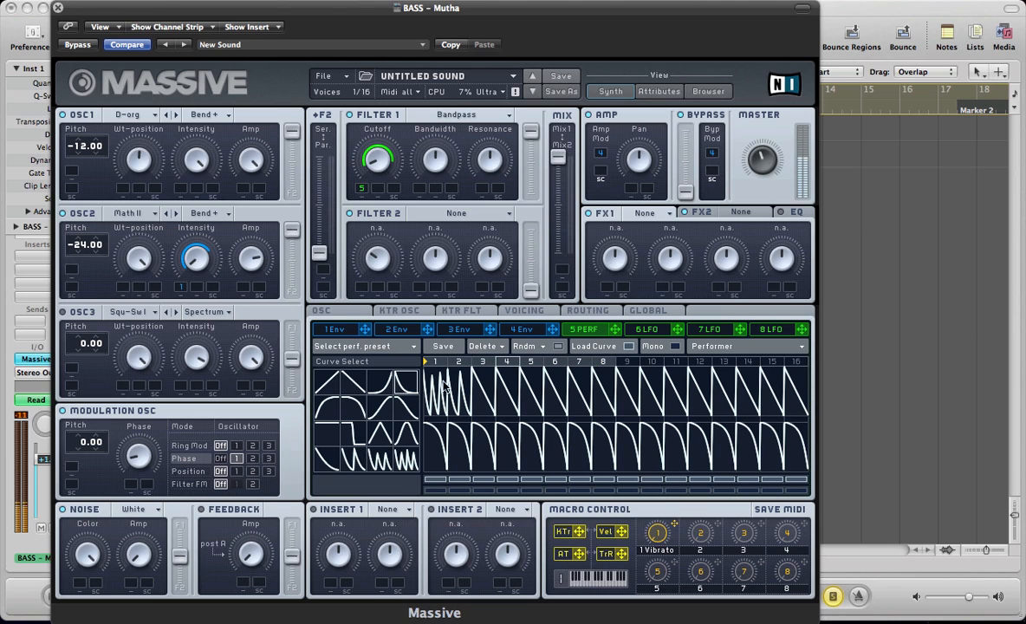
- Load varied decaying, rounded and peaked curves into steps 3 to 8 of the performer's upper sequence, and close the curve selection
click(485, 386)
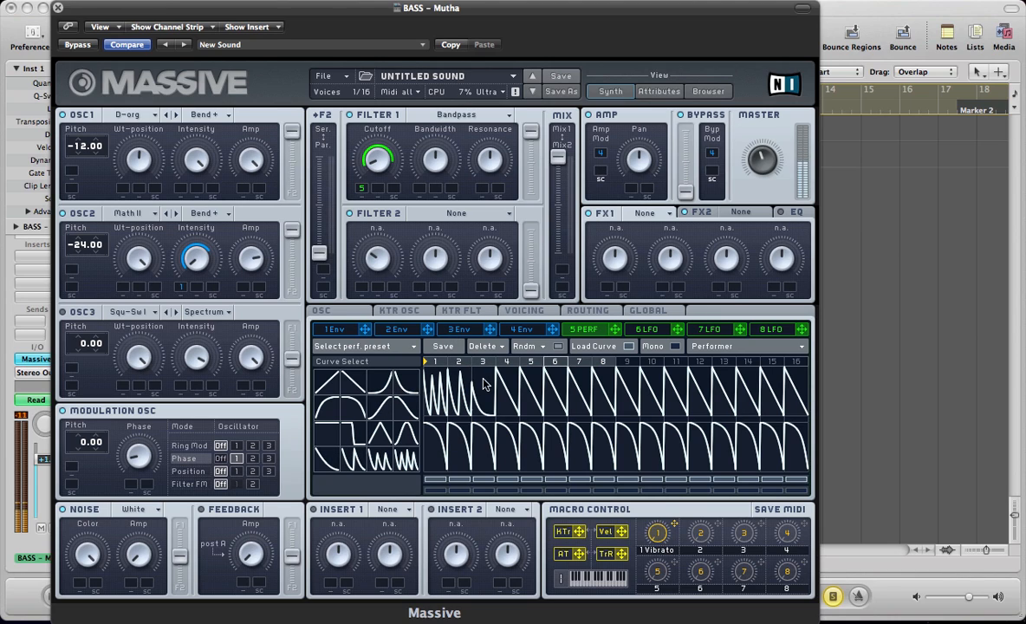
click(405, 408)
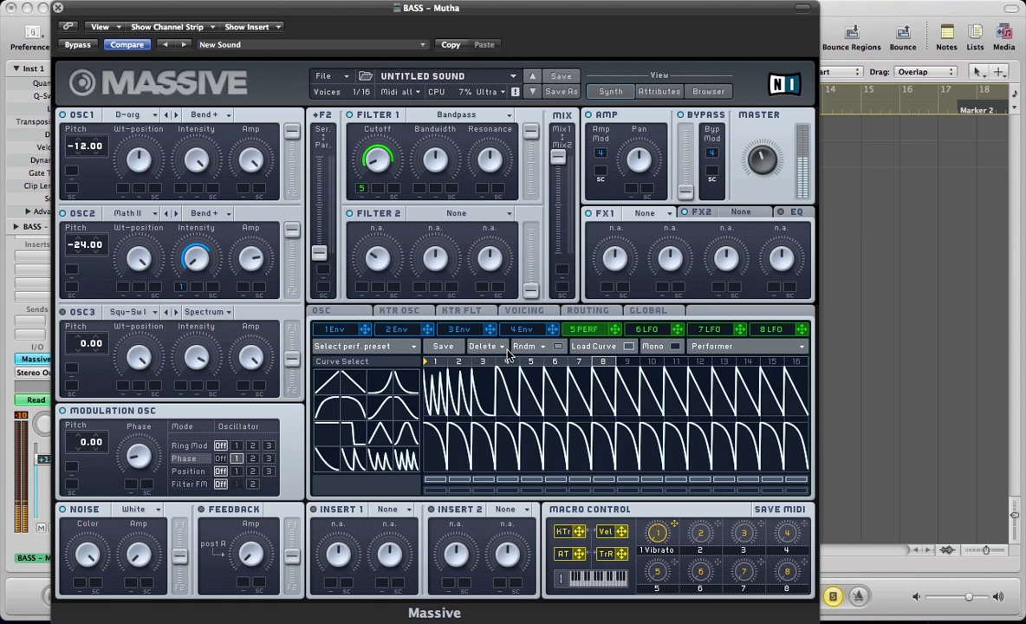
click(322, 406)
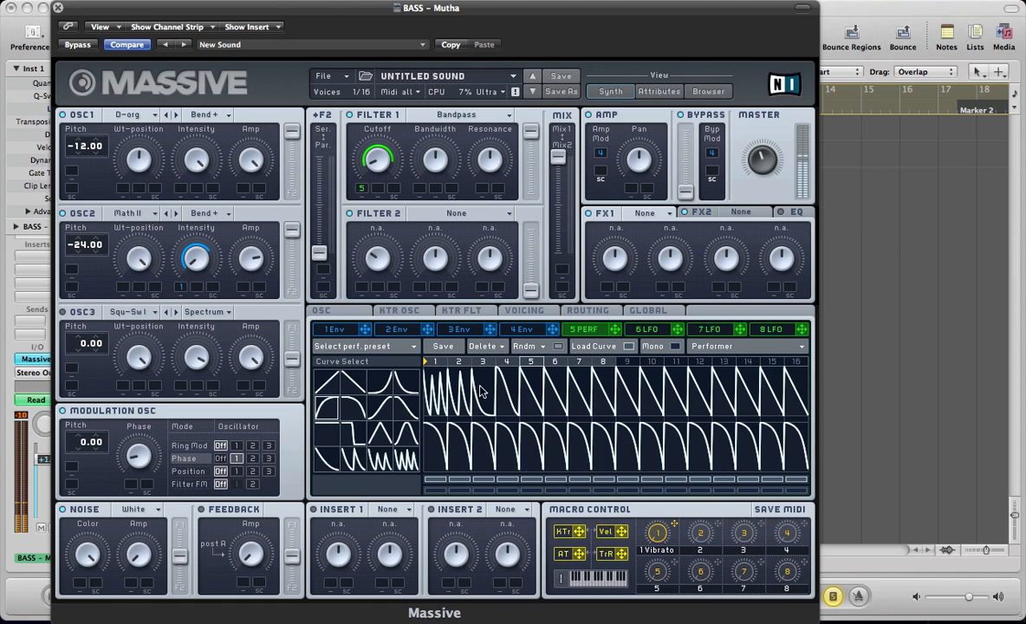
click(527, 379)
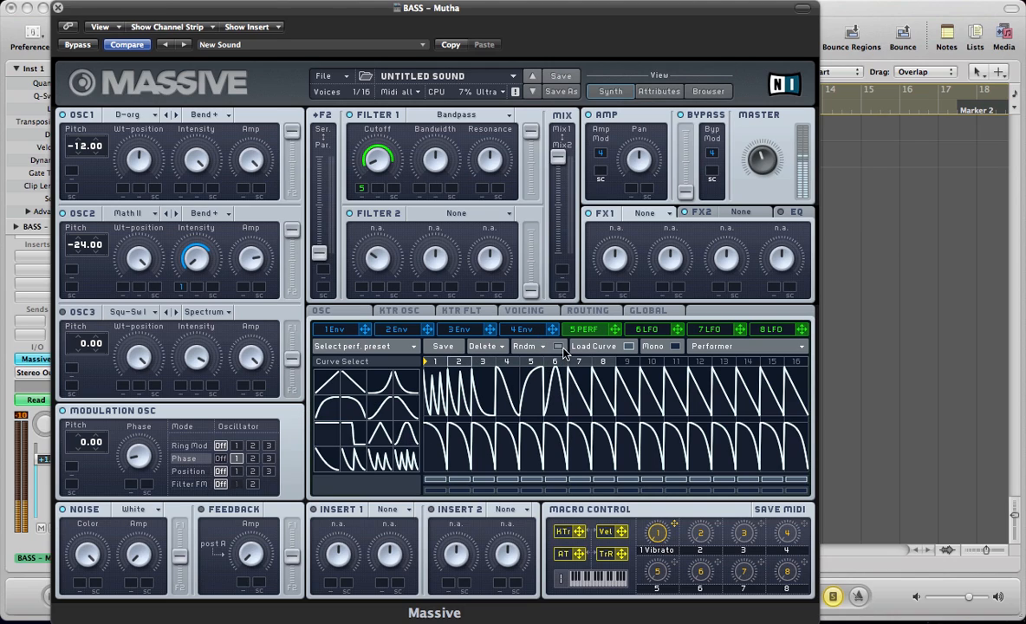
click(402, 407)
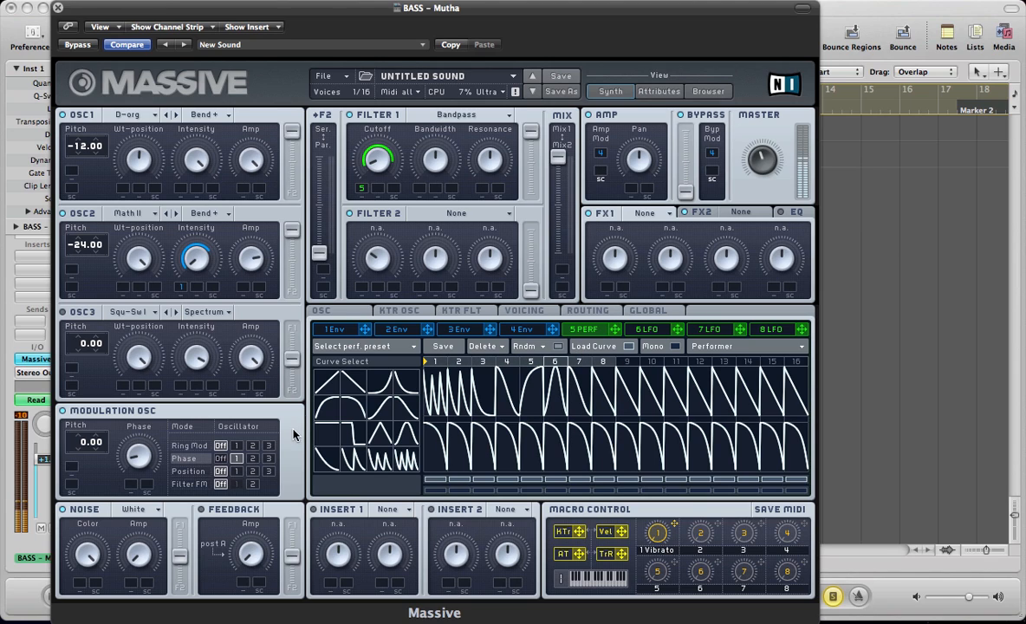
click(630, 347)
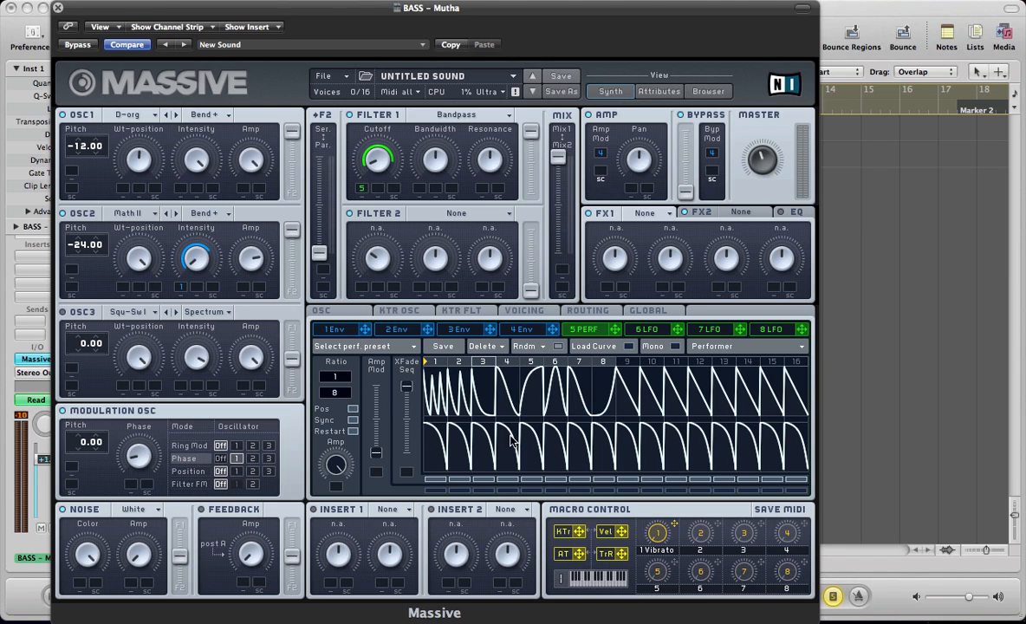
- Crossfade performer 5 fully to its lower sequence and load double-peak decay curves into steps 1 to 4, with step 4 at a higher level
drag(407, 390, 410, 515)
click(629, 346)
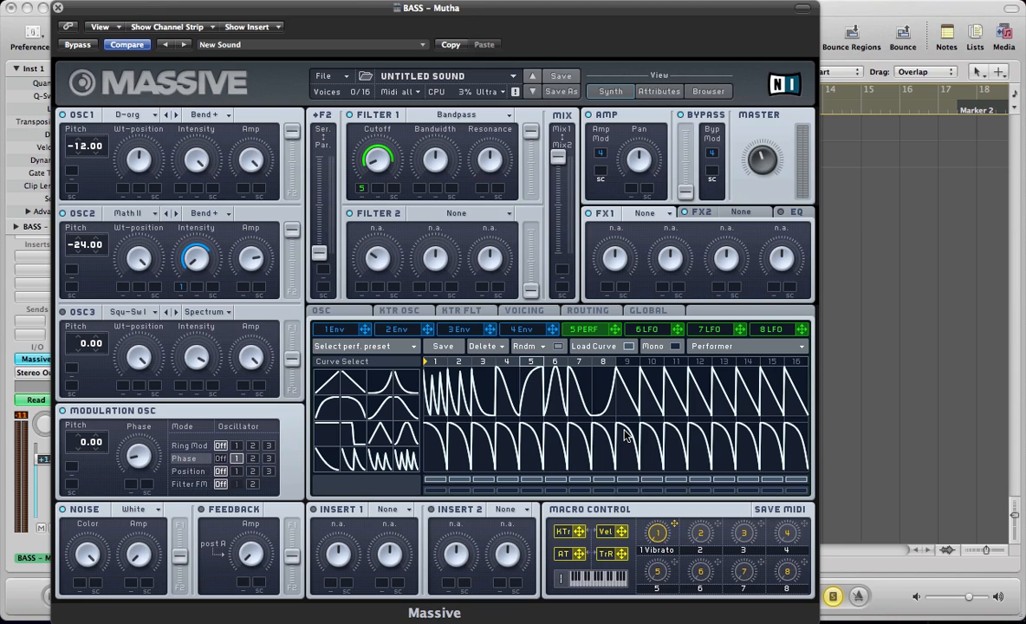
drag(349, 457, 512, 444)
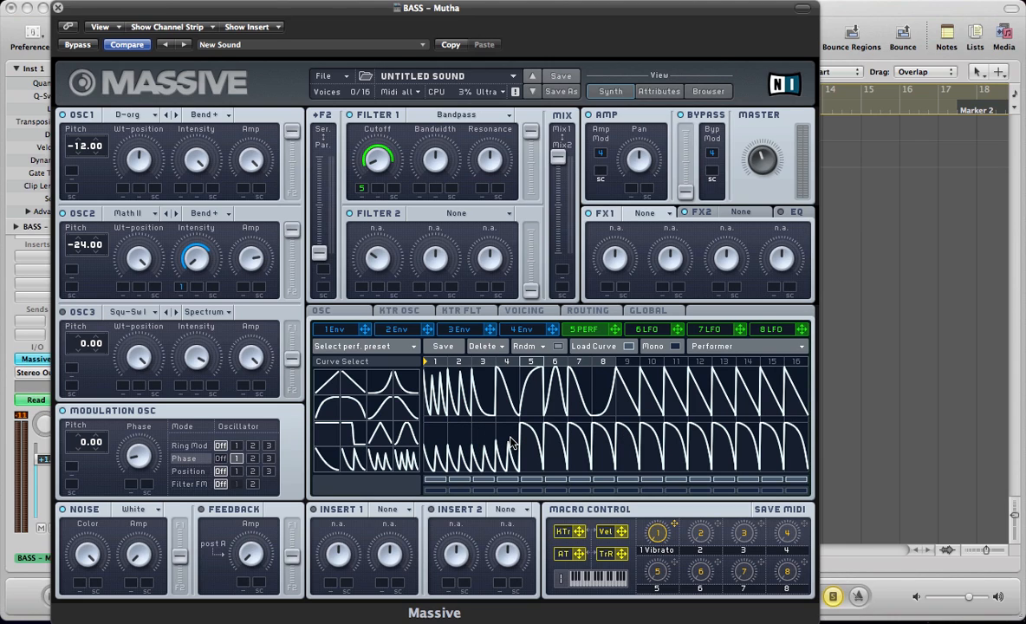
drag(511, 443, 511, 425)
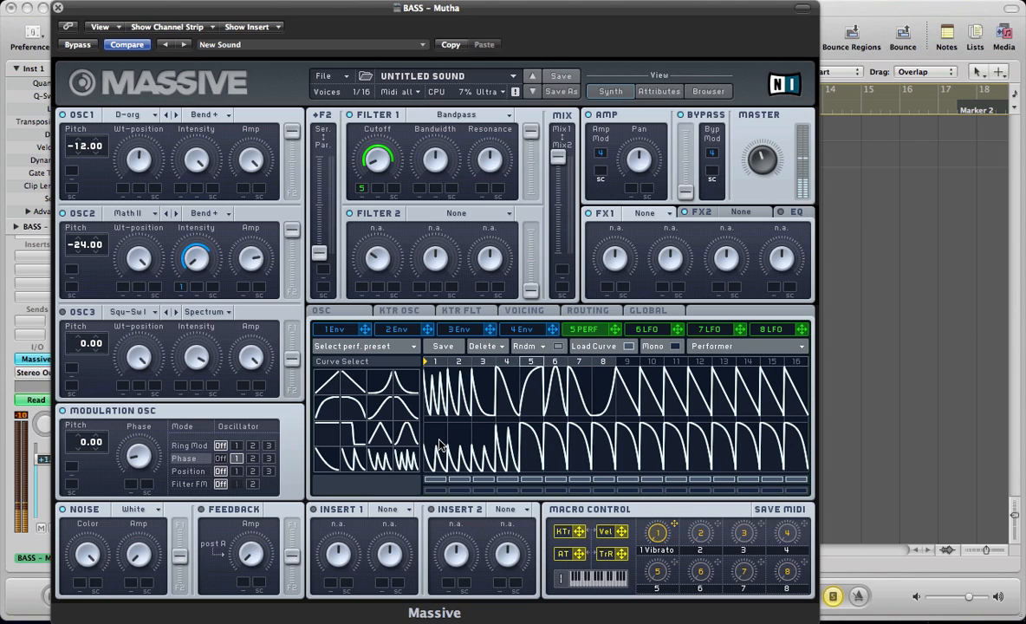
- Shape steps 5 to 8 of the lower sequence with rounded curves at varied levels and flatten steps 9 to 16 in both sequences
click(530, 439)
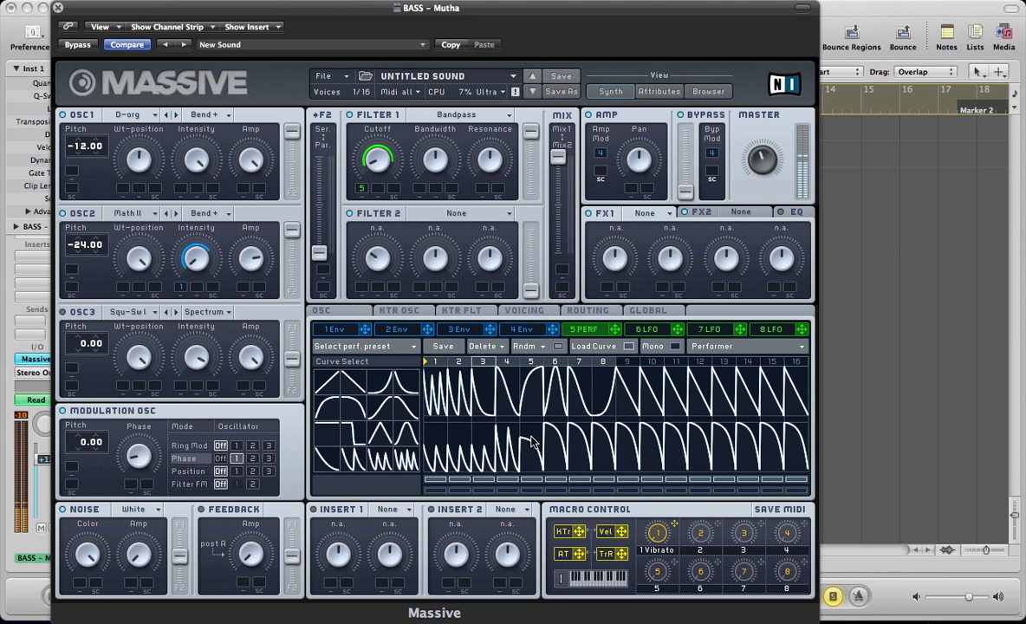
click(552, 442)
drag(552, 442, 537, 430)
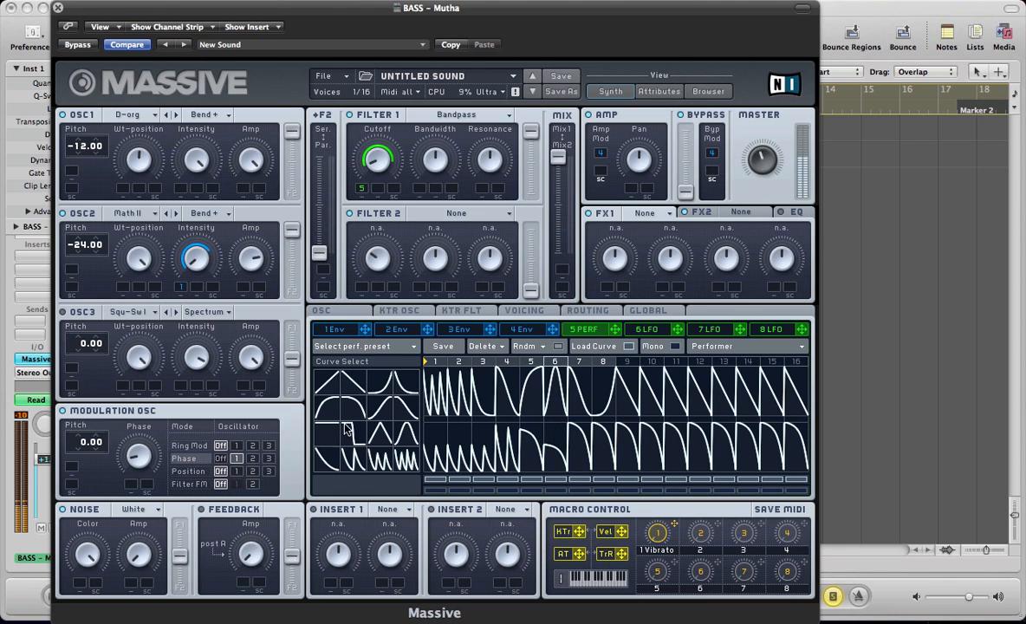
mouse_move(328, 410)
mouse_down()
mouse_move(507, 406)
mouse_move(555, 442)
mouse_move(599, 438)
mouse_move(604, 427)
mouse_move(803, 436)
mouse_move(744, 485)
mouse_move(634, 498)
mouse_up()
mouse_move(601, 431)
mouse_down()
mouse_move(617, 428)
mouse_move(619, 517)
mouse_up()
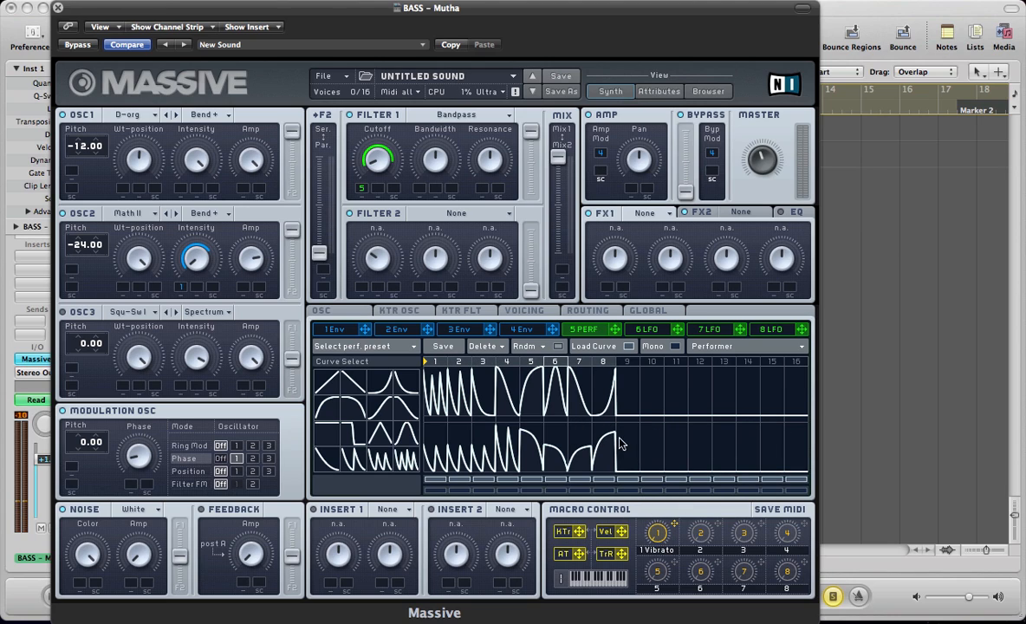
drag(611, 436, 612, 423)
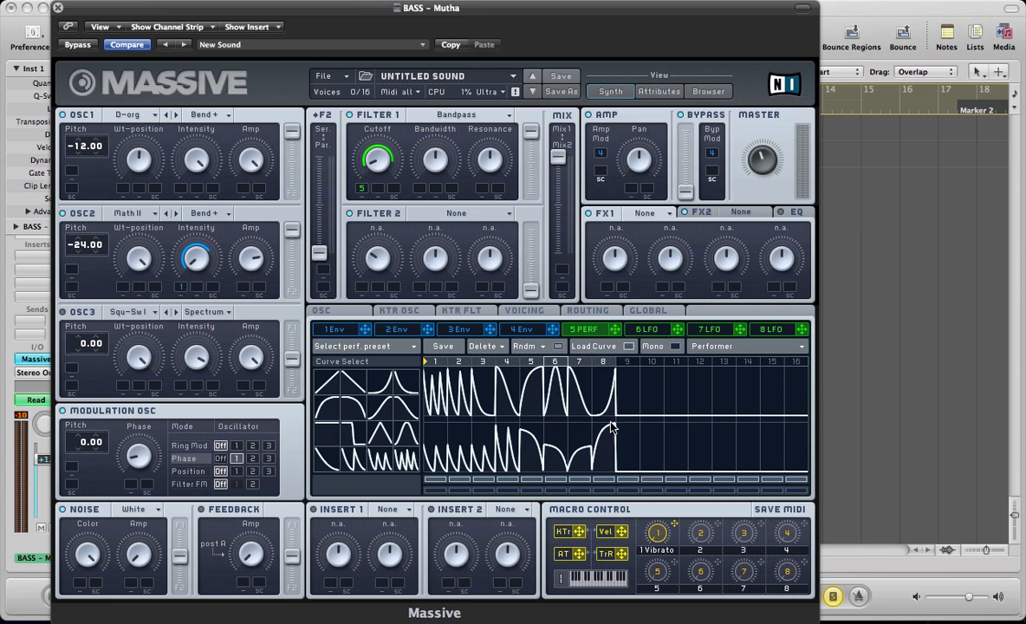
click(629, 347)
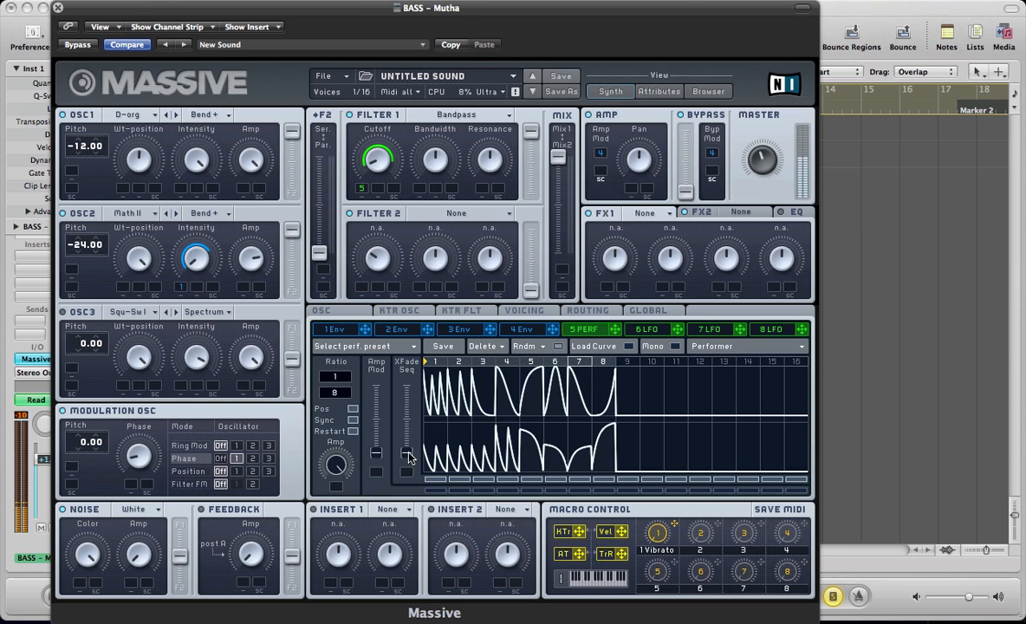
- Try different crossfade positions between performer 5's two sequences with playback, and return the crossfade fully to the upper sequence
drag(409, 458, 400, 279)
drag(406, 386, 397, 428)
key(v)
key(space)
key(v)
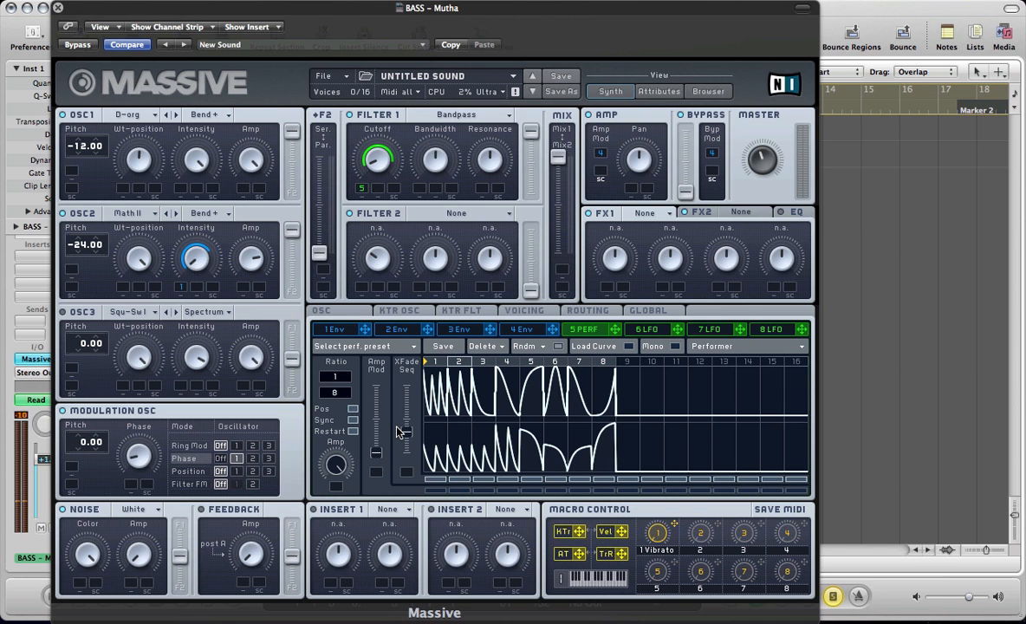
drag(404, 433, 409, 395)
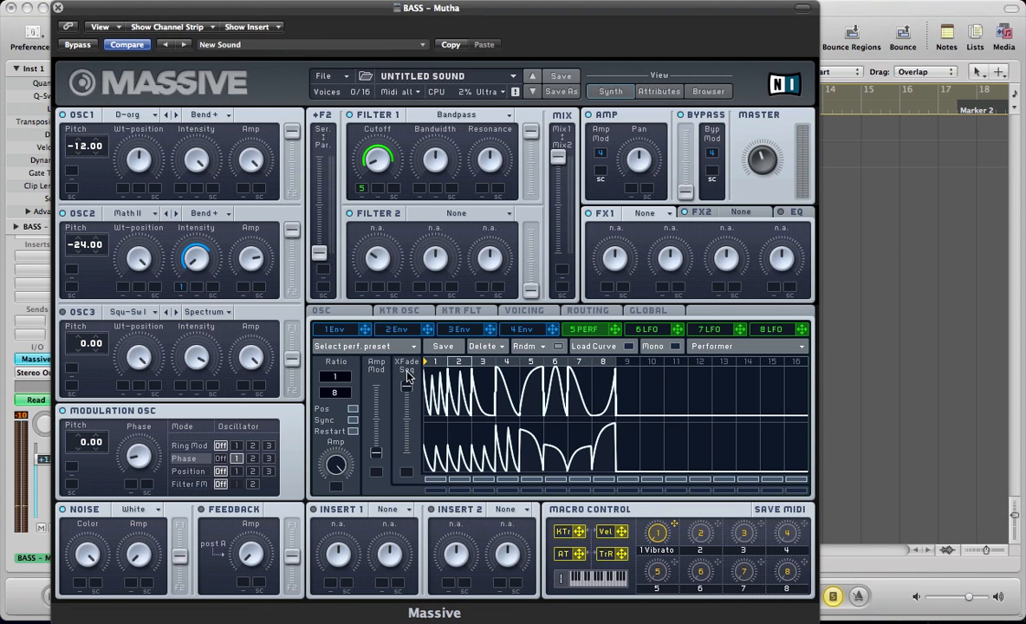
- Check the voicing and oscillator settings, and inspect the bass region's notes and pitch-bend curve in the Piano Roll during playback
click(517, 312)
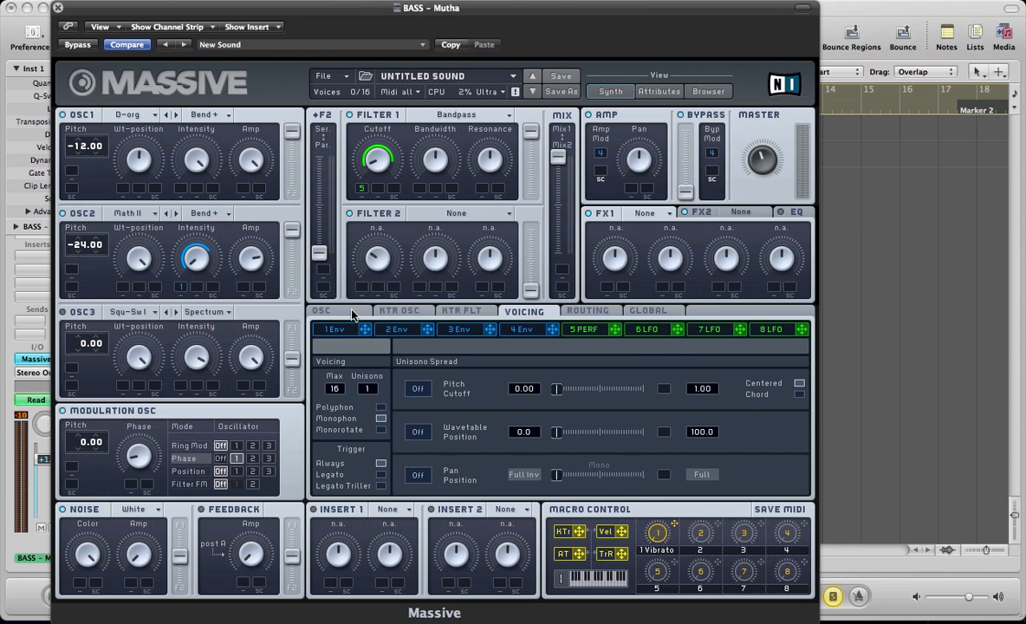
click(323, 312)
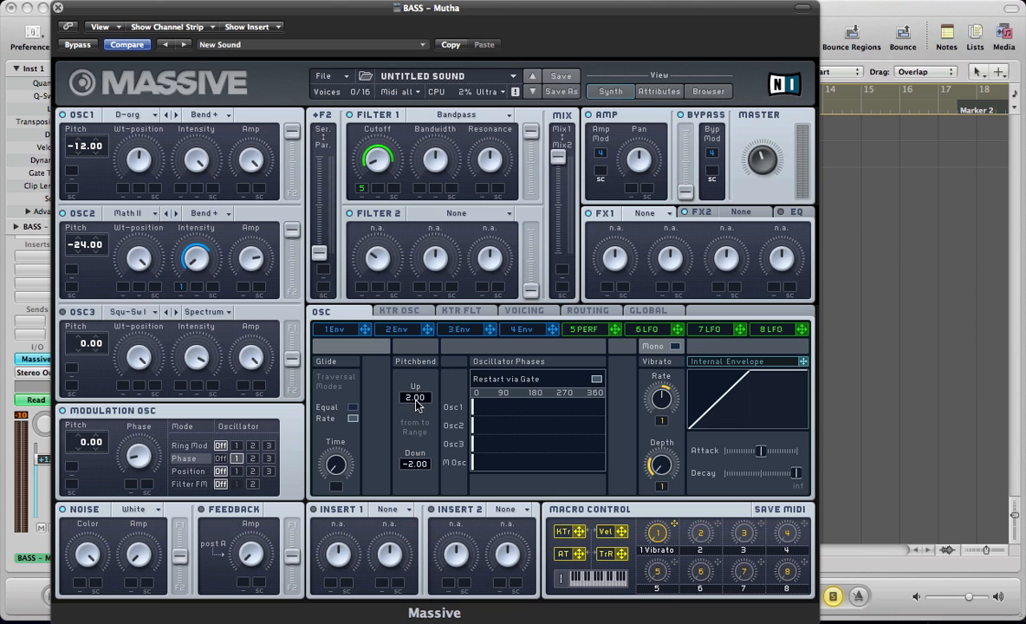
key(super+w)
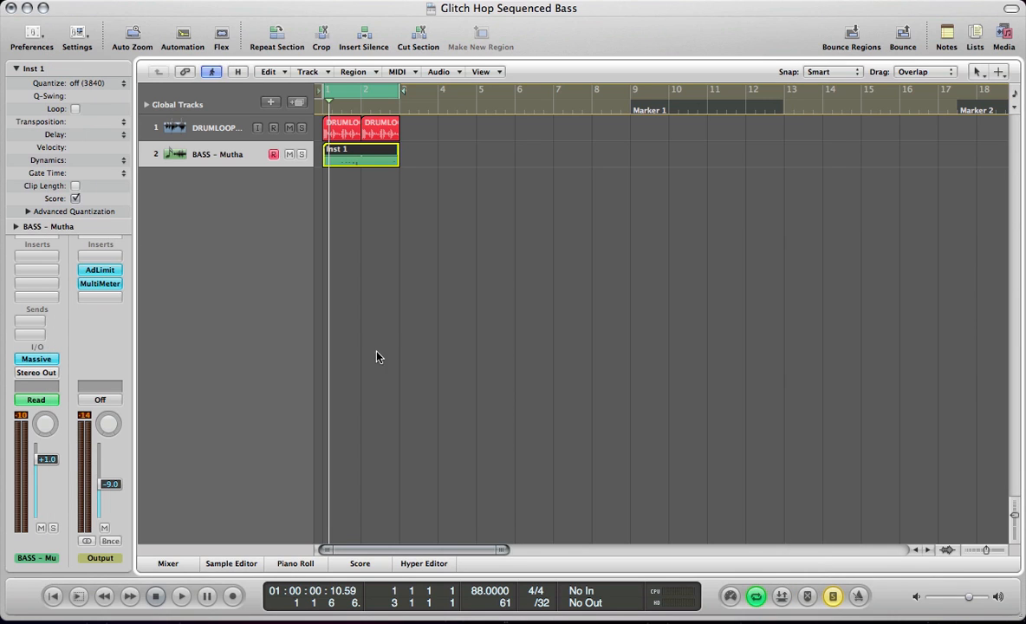
key(super+6)
key(space)
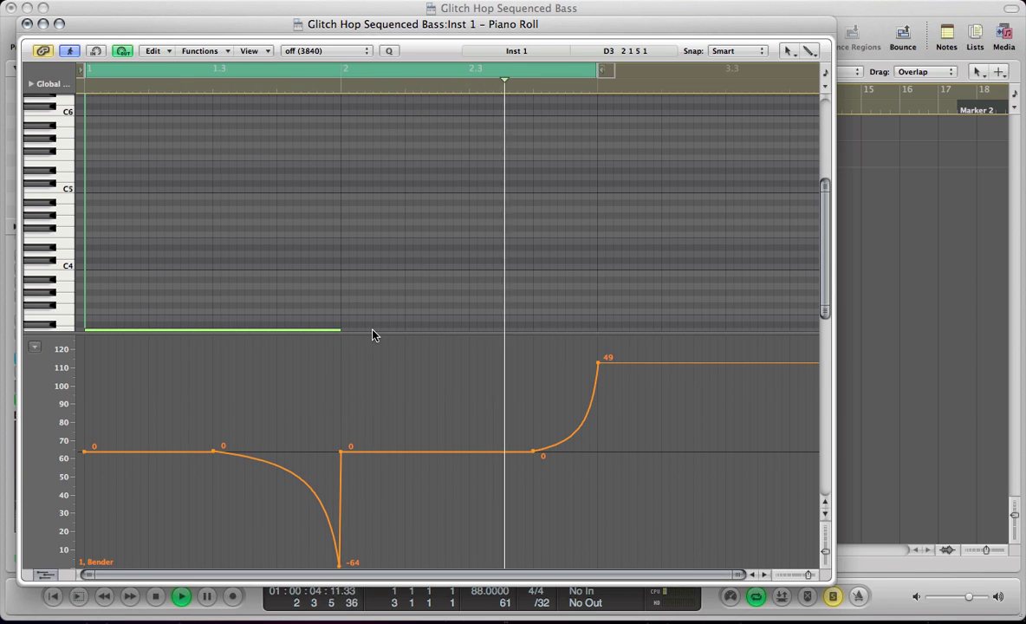
scroll(366, 243, down, 5)
key(space)
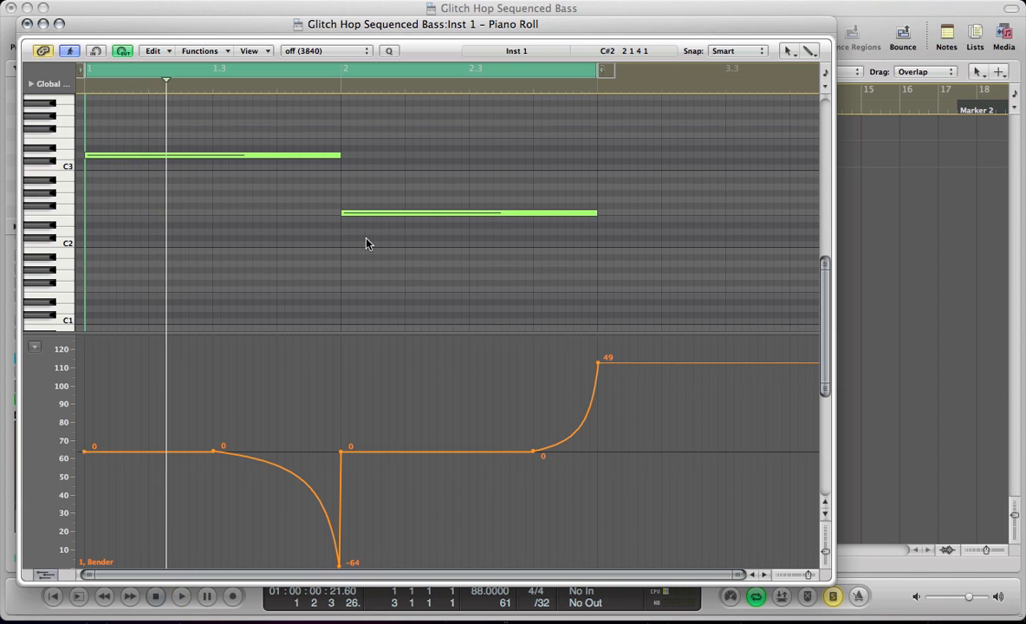
- Set Massive's pitchbend range to 12.00 up and -12.00 down
key(v)
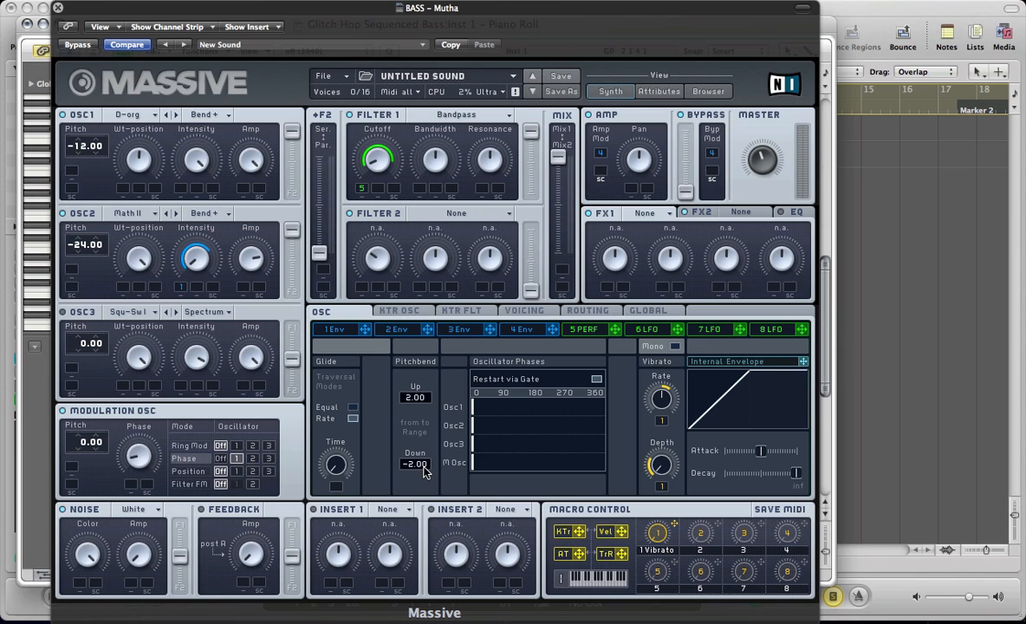
drag(405, 402, 423, 386)
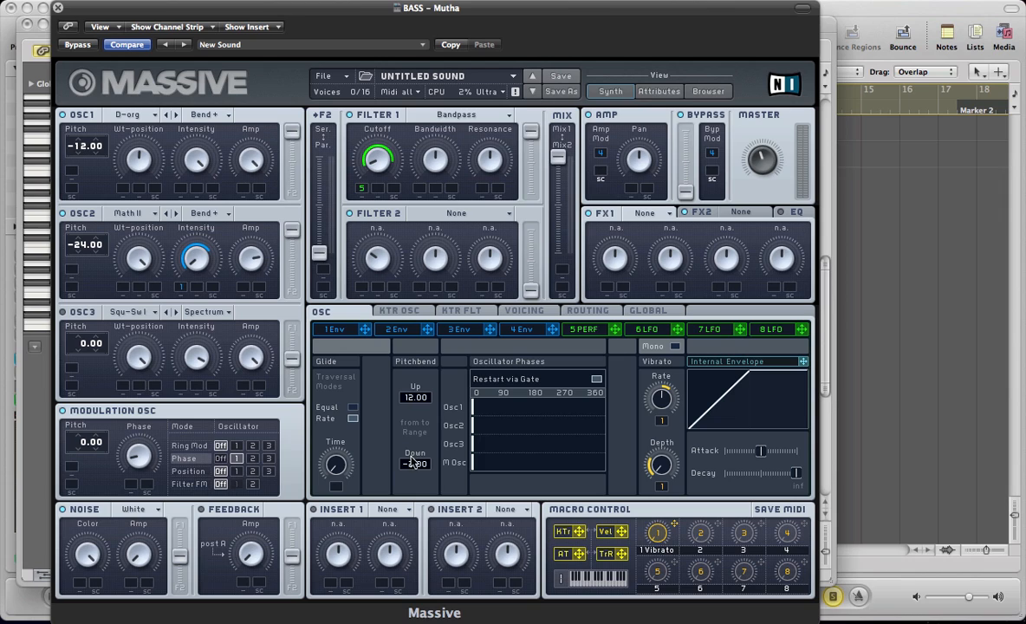
drag(413, 464, 411, 483)
- Set FX1 to Classic Tube and lower its dry/wet and drive amounts while auditioning the bass
click(655, 215)
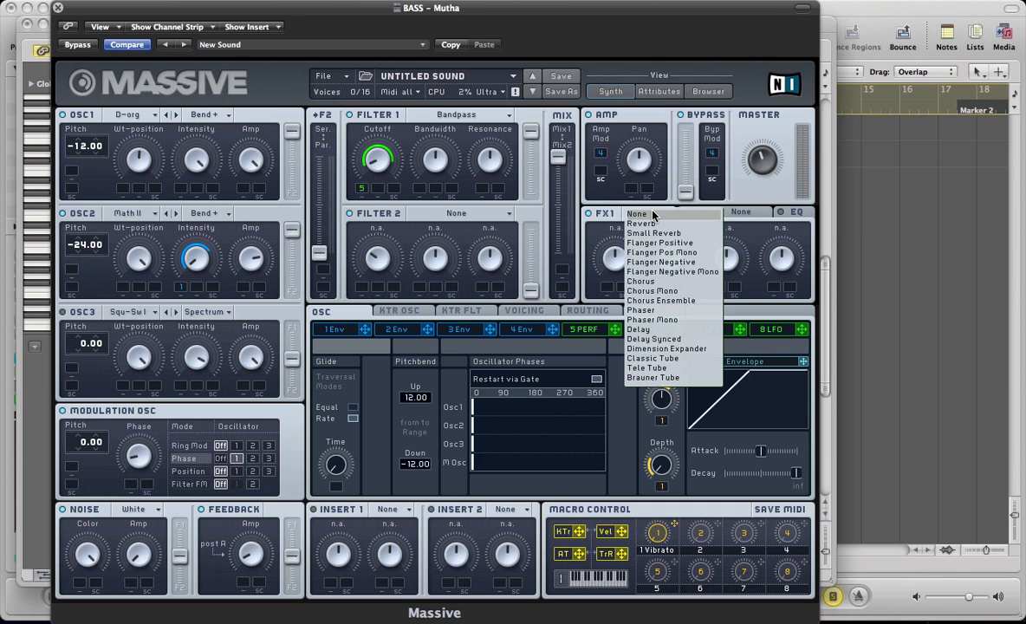
click(649, 362)
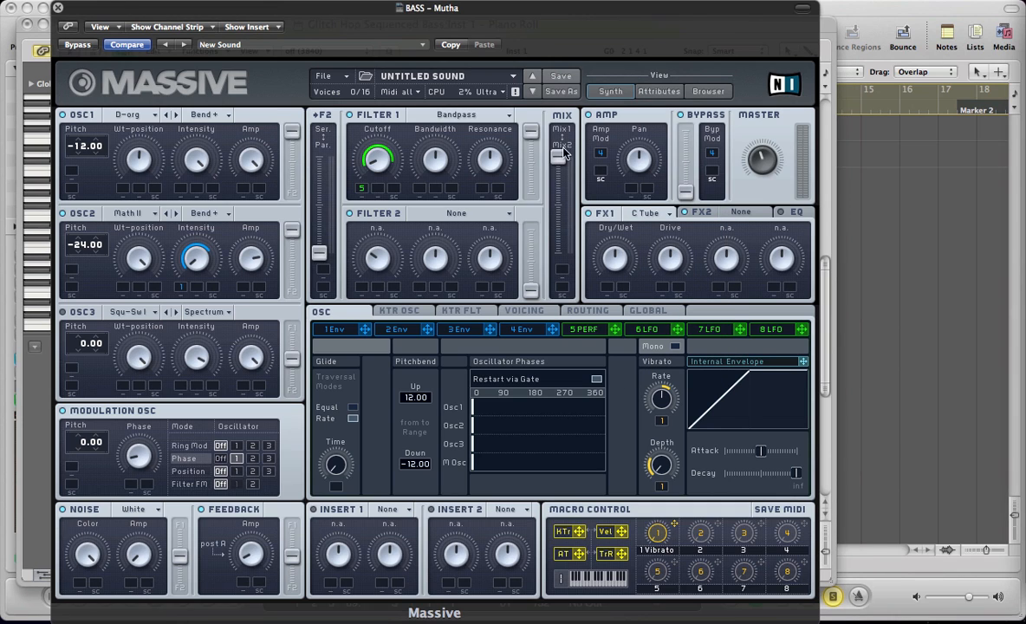
click(591, 49)
key(space)
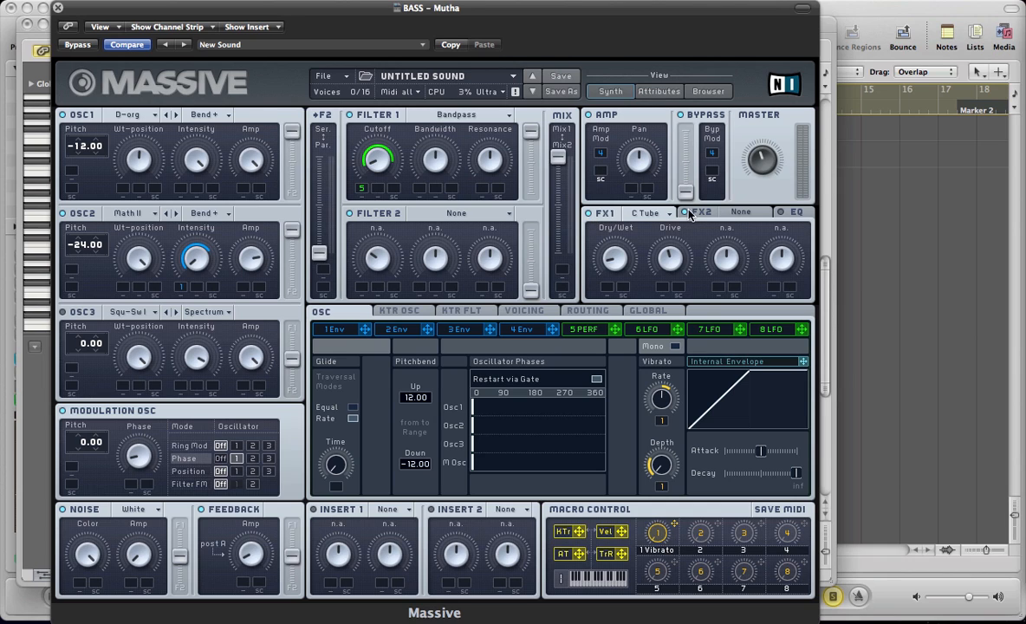
- Set FX2 to Chorus and reduce its dry/wet amount
click(737, 212)
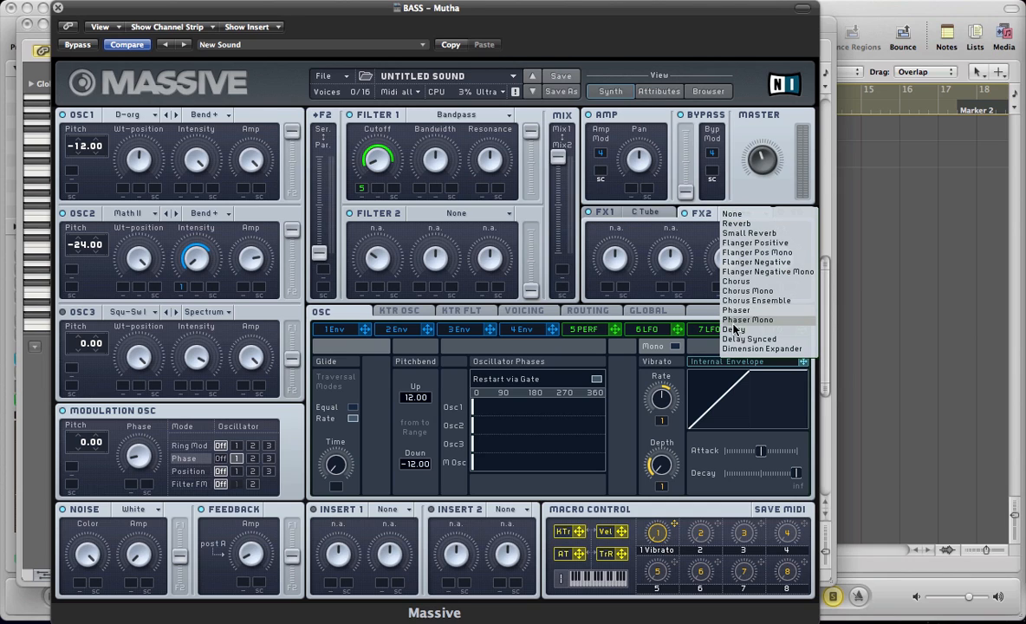
click(736, 282)
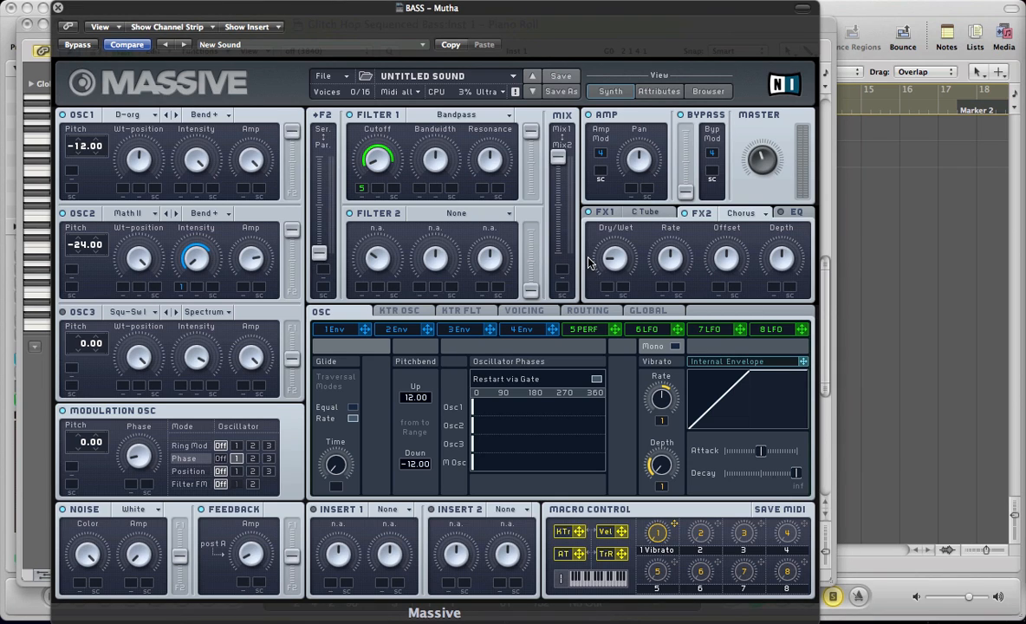
click(612, 259)
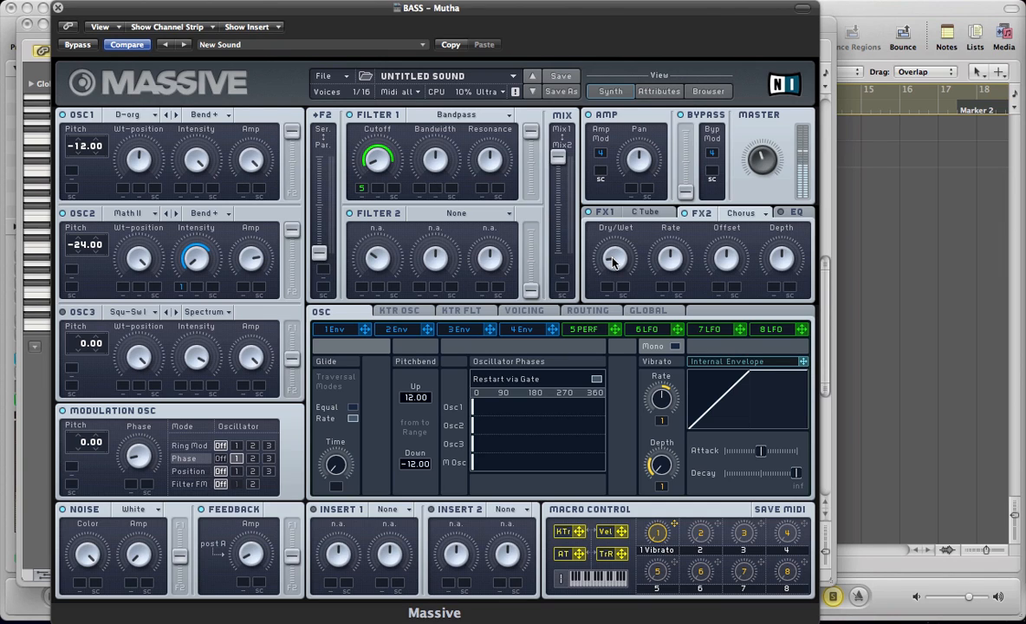
- Enable the EQ with a slight high shelf boost and load Sine Shaper into Insert 1 with reduced dry/wet and drive
click(794, 213)
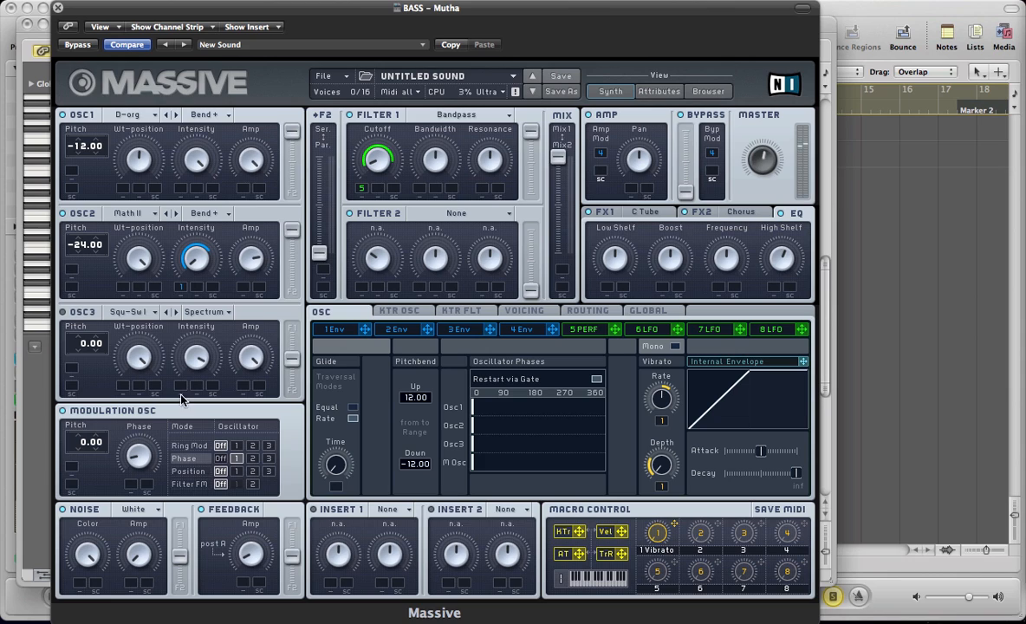
click(378, 512)
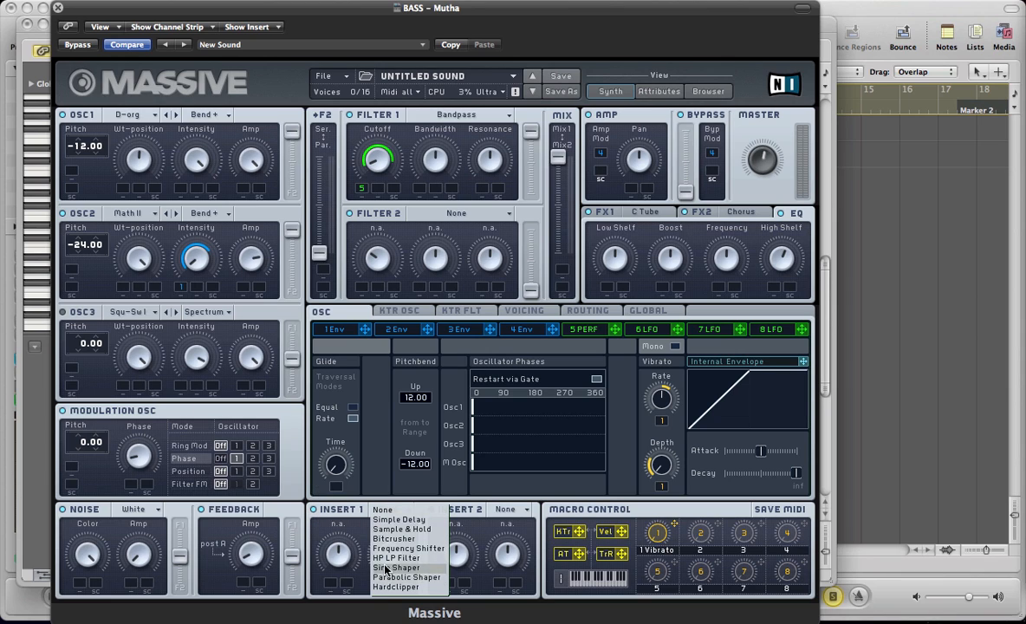
click(386, 568)
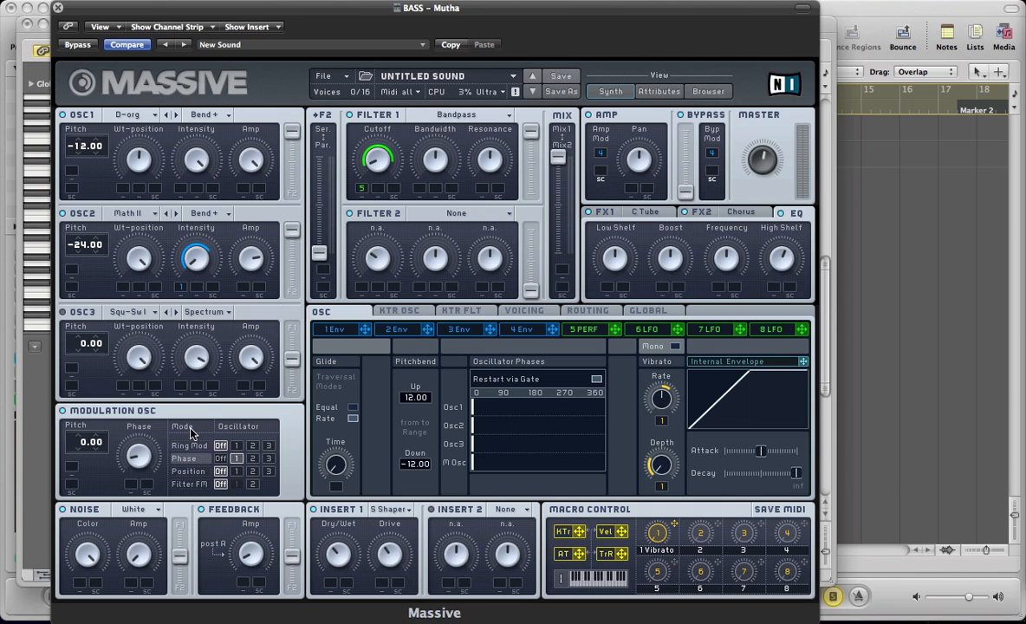
- Audition performer 5's crossfade with it left on the upper sequence, and display the patch's signal routing
click(574, 330)
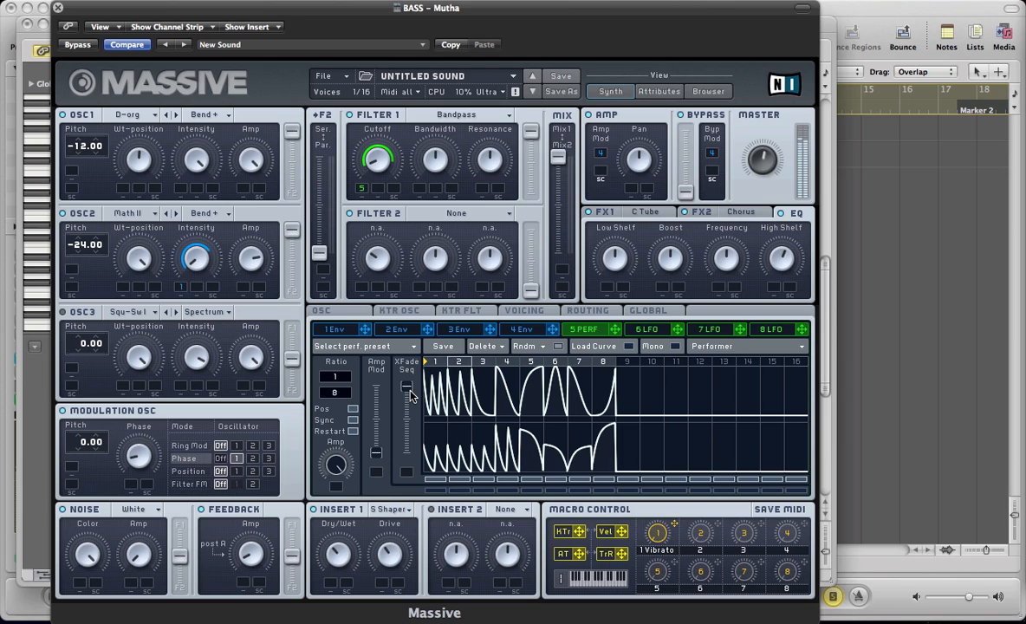
mouse_move(407, 388)
mouse_down()
mouse_move(406, 510)
mouse_move(402, 329)
mouse_move(411, 485)
mouse_move(410, 391)
mouse_up()
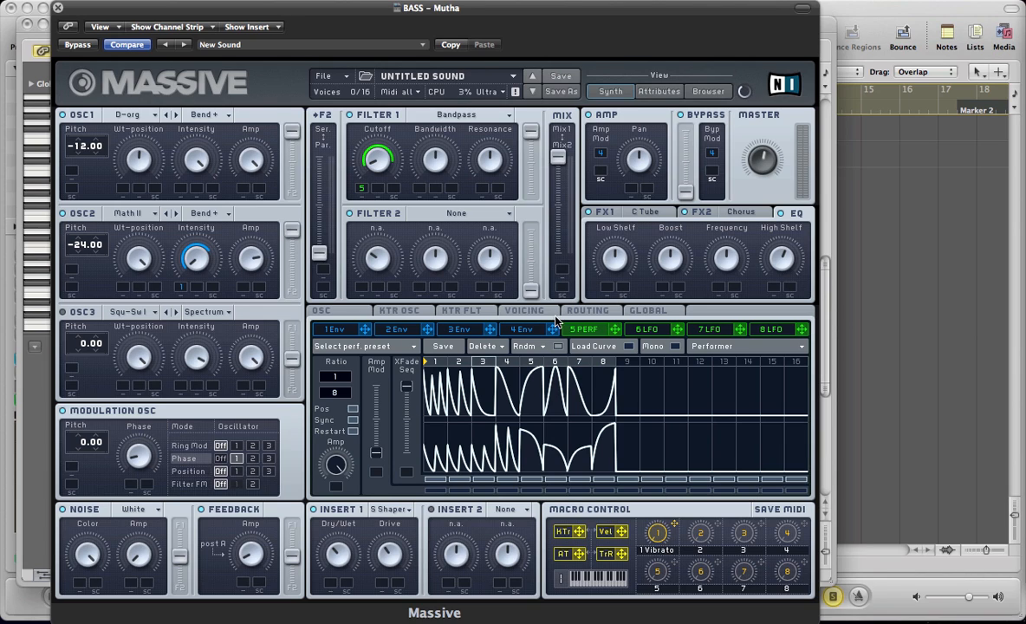
click(574, 311)
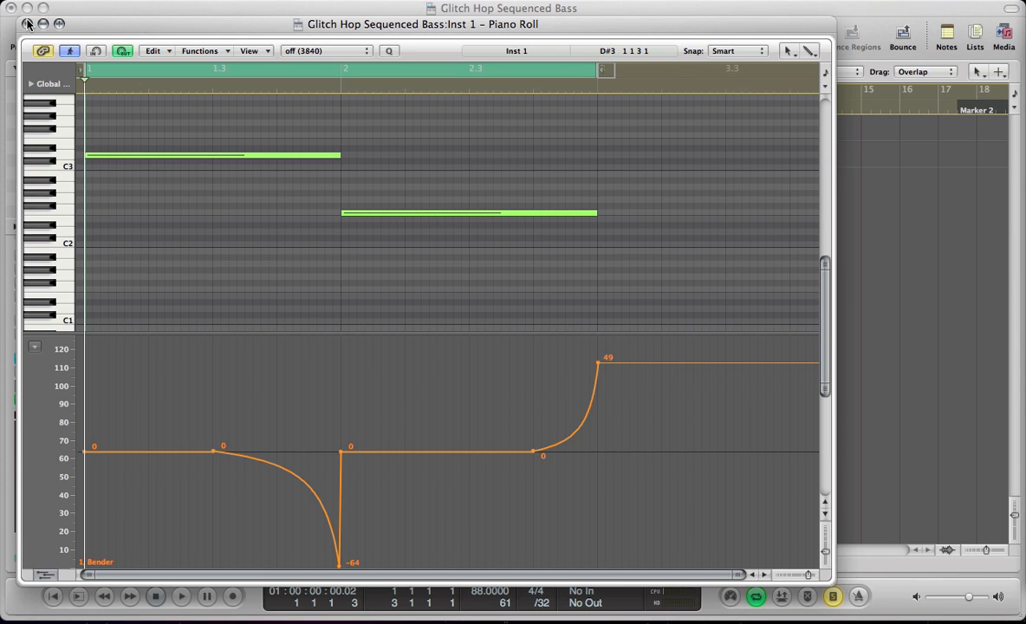
- Close the Piano Roll, play the bass with the drum loop, and crossfade performer 5 toward its lower sequence
click(23, 23)
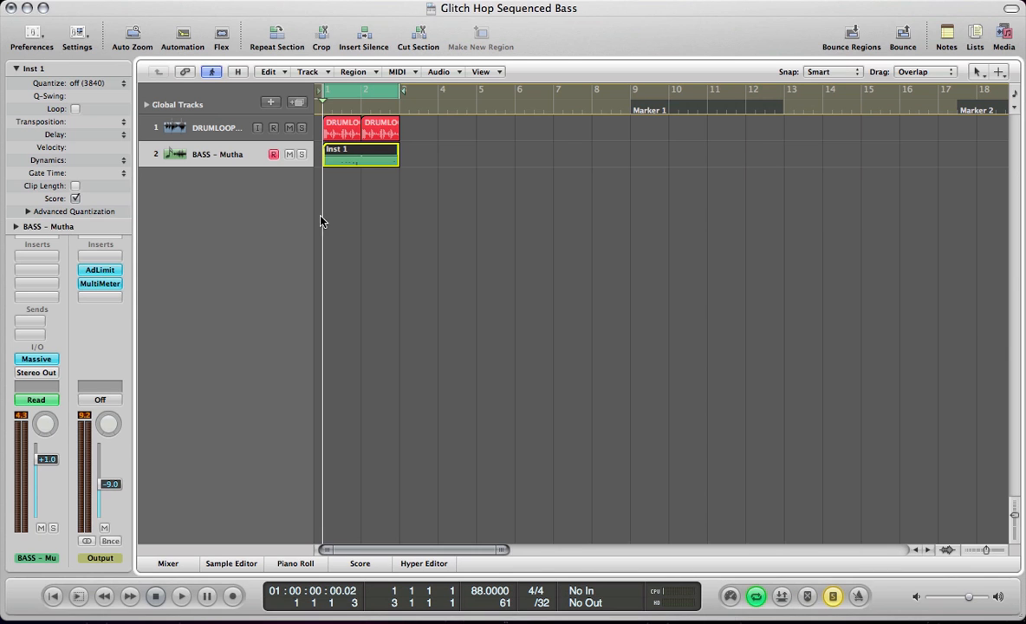
click(332, 209)
key(space)
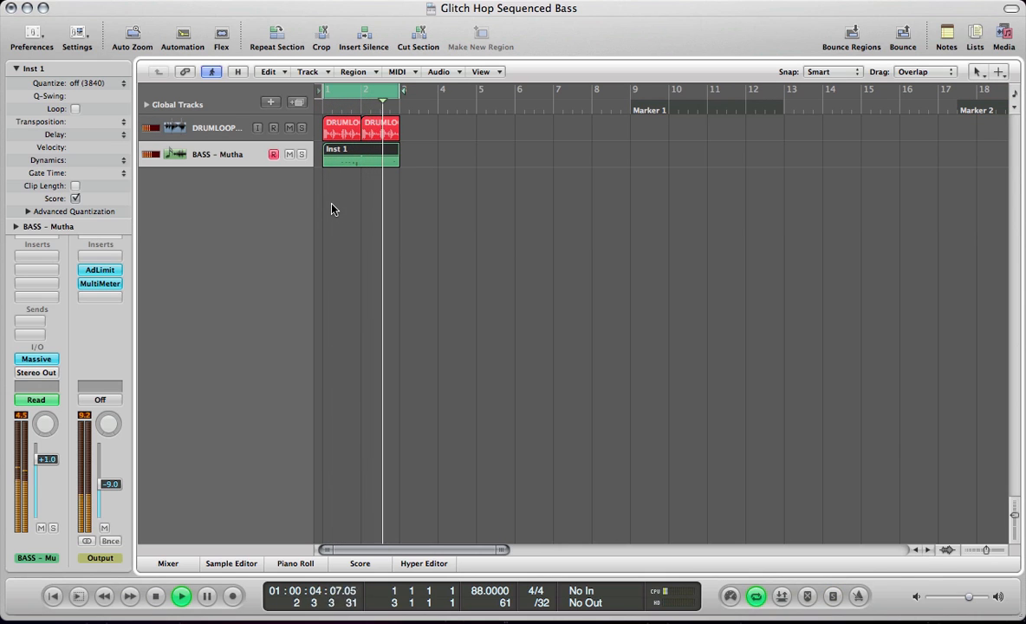
key(v)
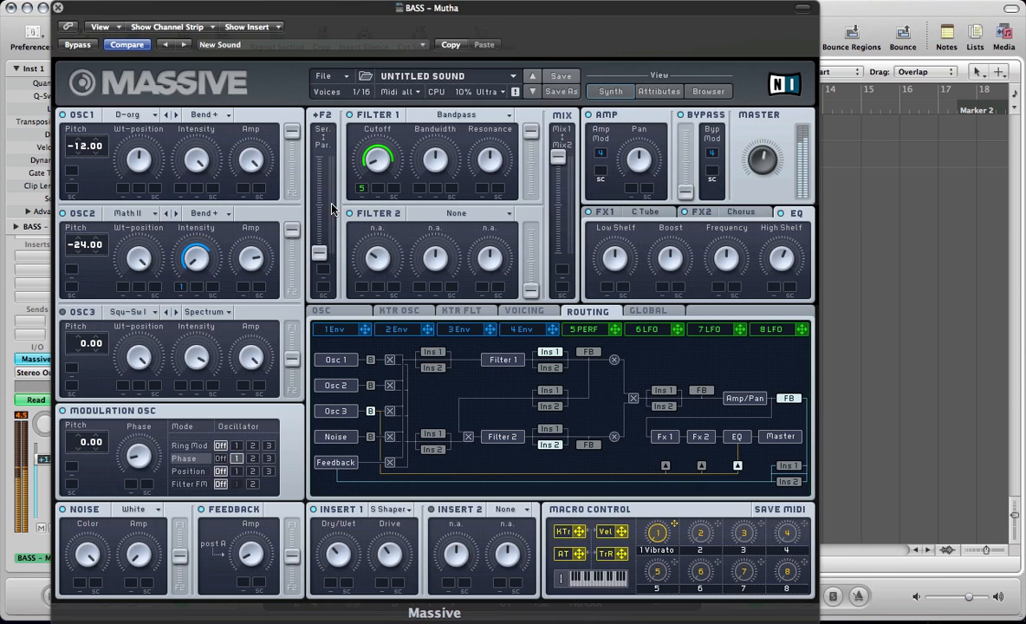
click(584, 330)
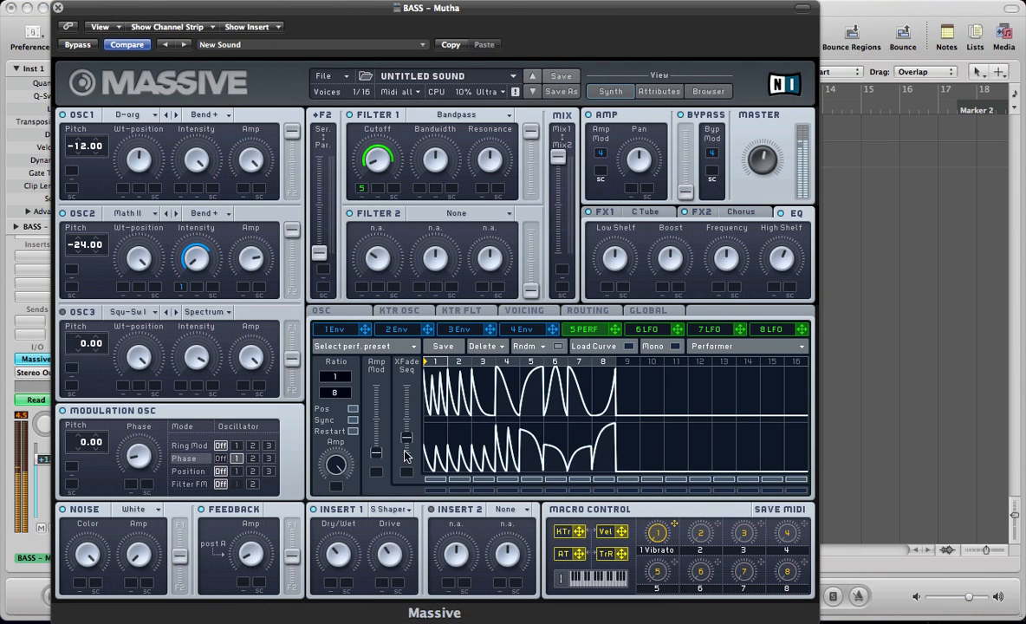